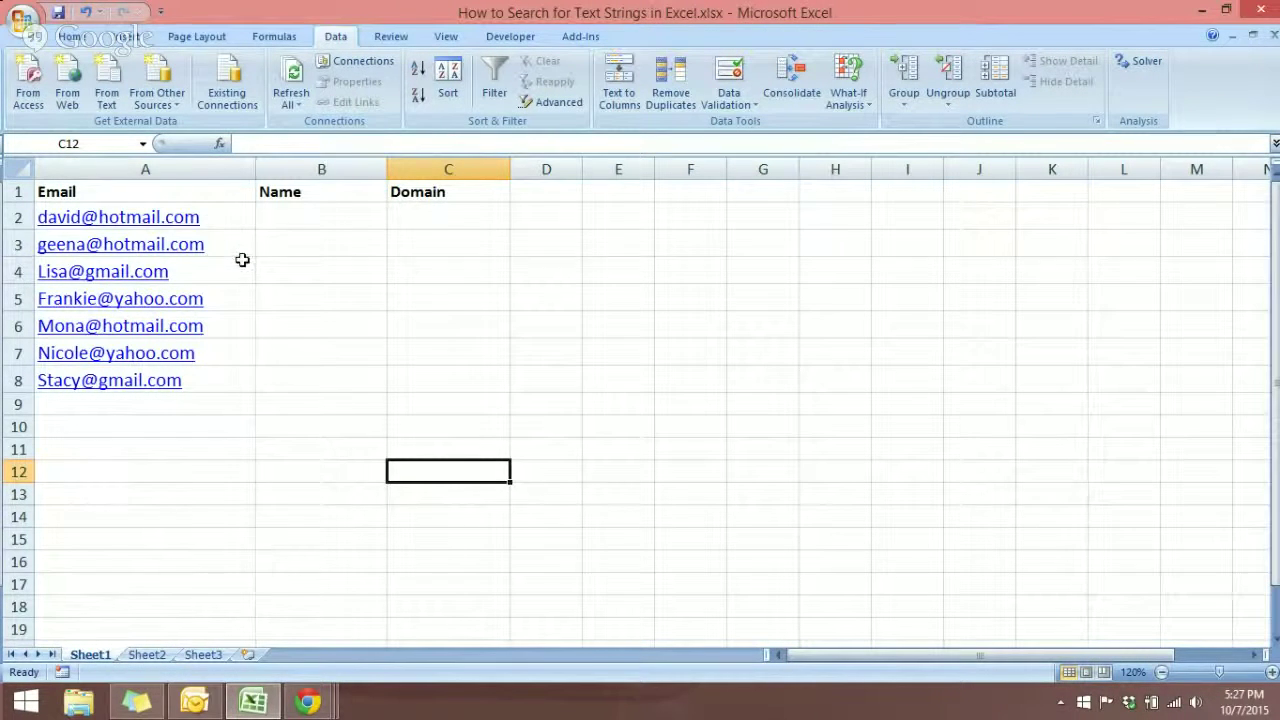
- Select the first email cell, then the Name and Domain header cells
{"action": "mouse_move", "coordinate": [220, 216]}
{"action": "left_mouse_down"}
{"action": "mouse_move", "coordinate": [220, 229]}
{"action": "mouse_move", "coordinate": [218, 216]}
{"action": "left_mouse_up"}
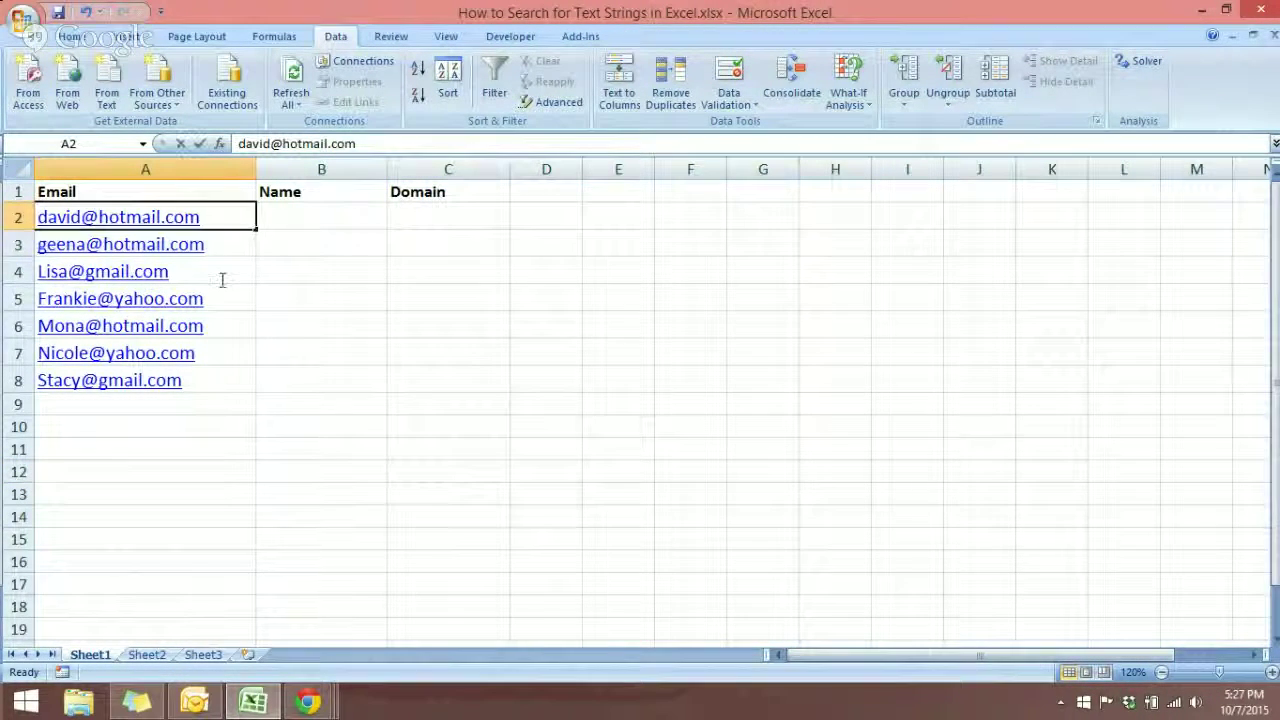
{"action": "left_click", "coordinate": [288, 532]}
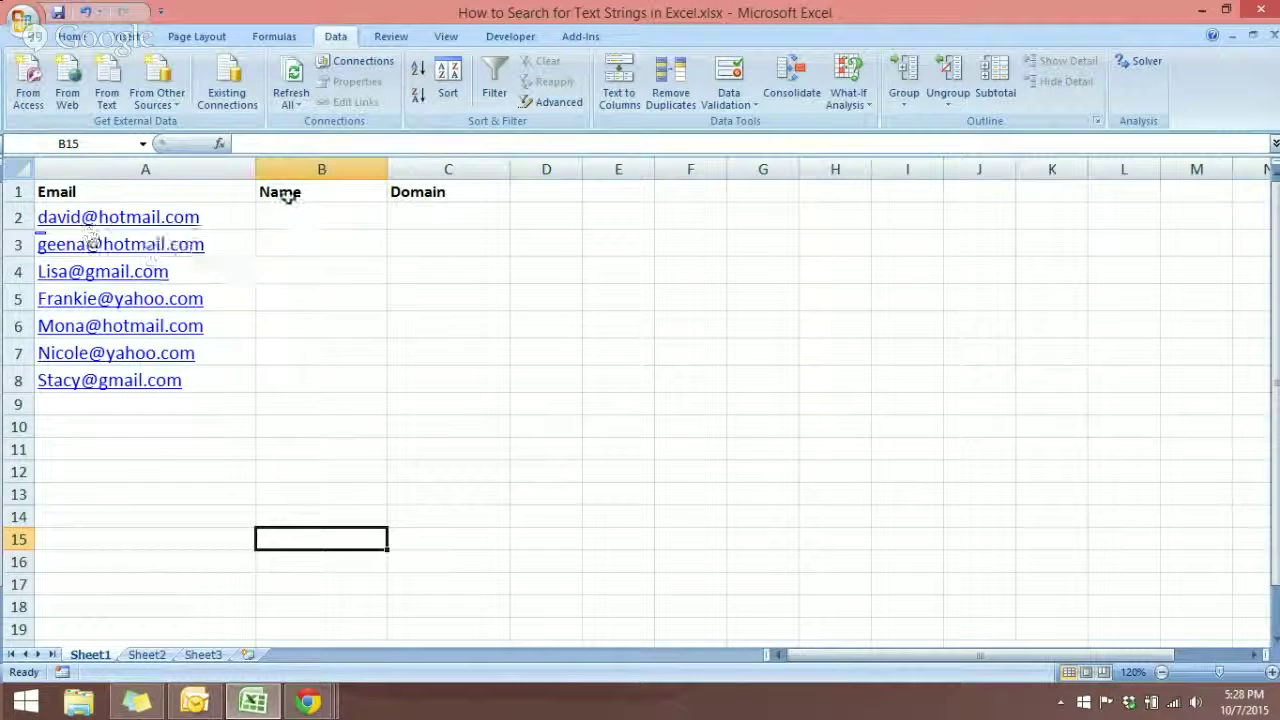
{"action": "left_click_drag", "start_coordinate": [329, 200], "coordinate": [408, 207]}
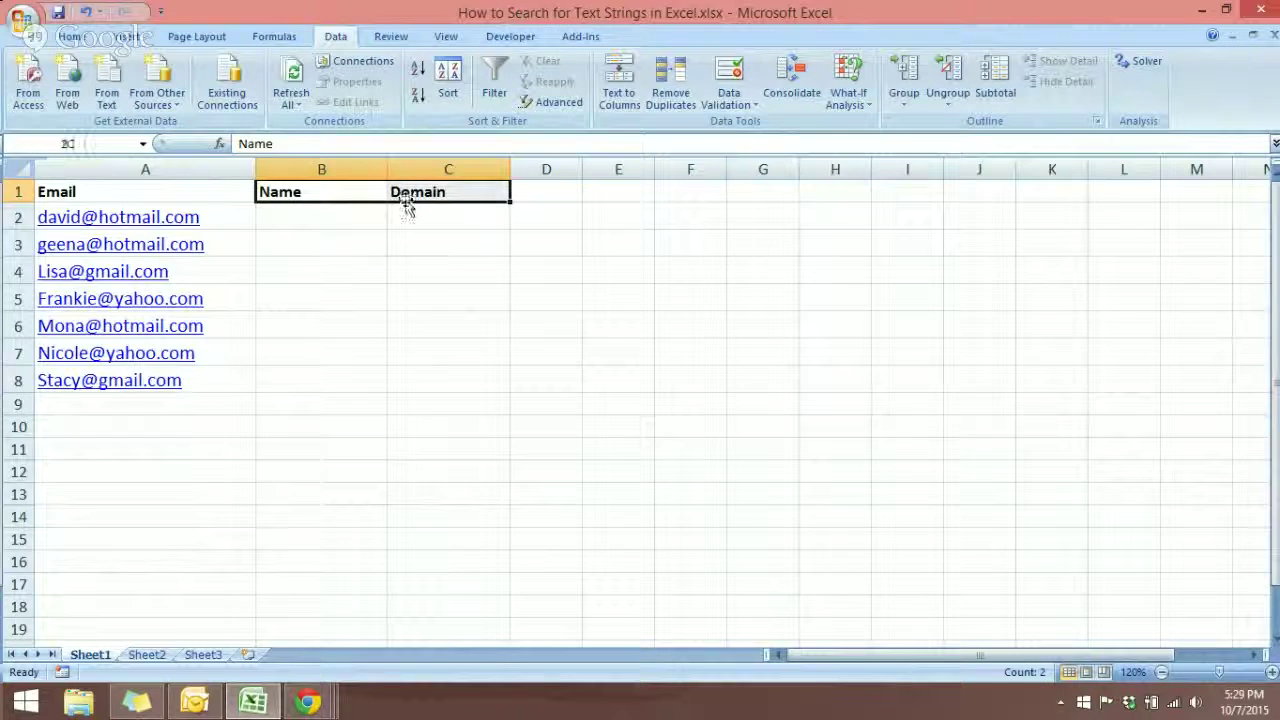
{"action": "left_click", "coordinate": [406, 250]}
{"action": "left_click", "coordinate": [349, 191]}
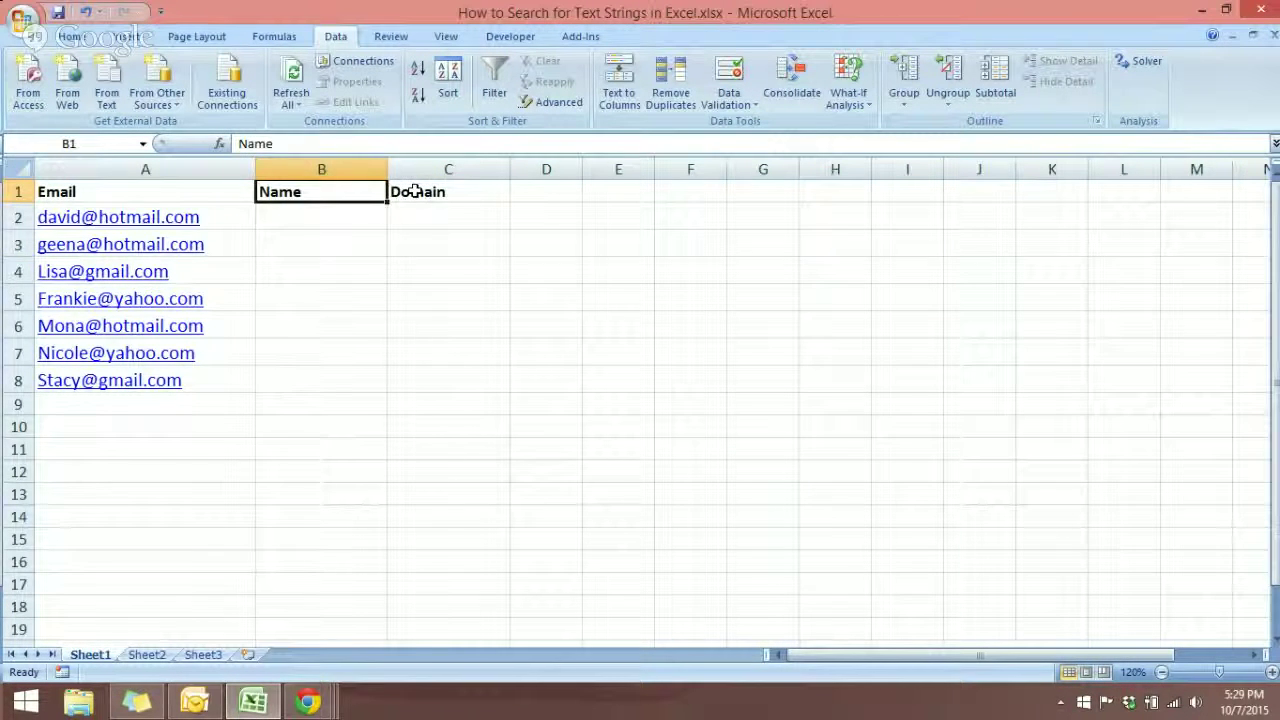
{"action": "left_click", "coordinate": [414, 191]}
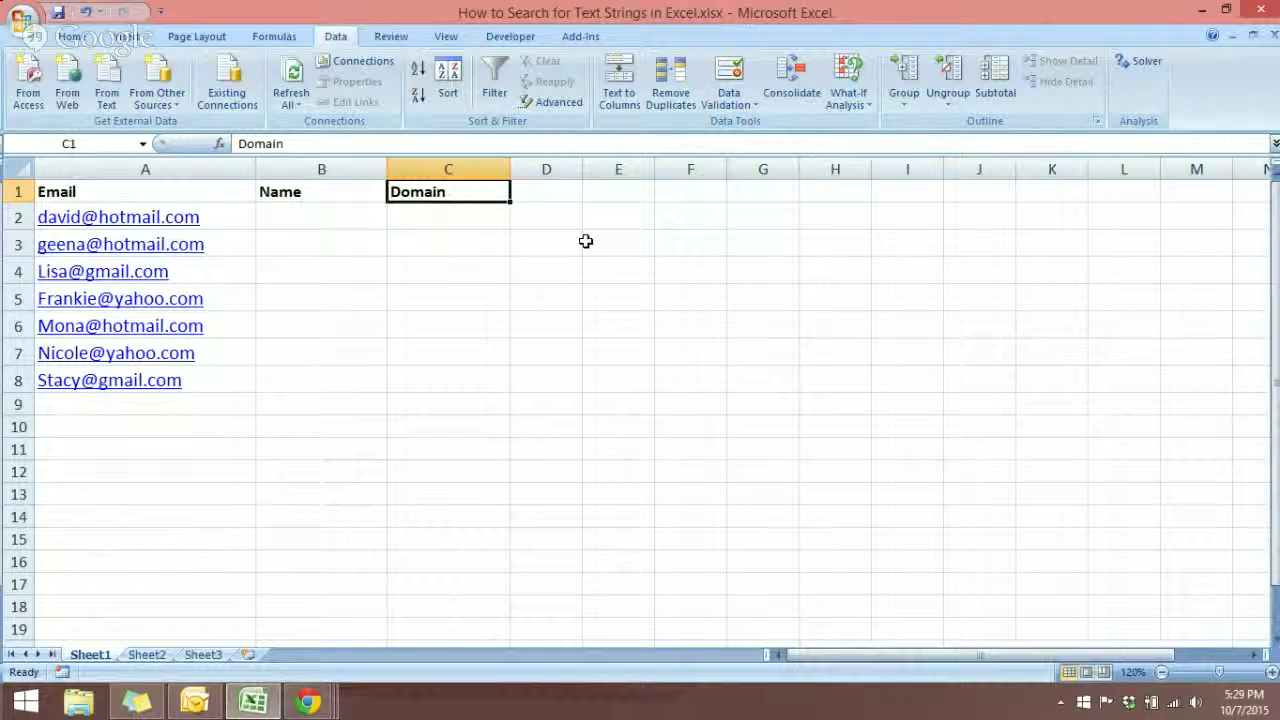
- Copy the seven email addresses in A2:A8 and paste them into B2:B8
{"action": "left_click_drag", "start_coordinate": [214, 220], "coordinate": [214, 376]}
{"action": "right_click", "coordinate": [220, 377]}
{"action": "left_click", "coordinate": [268, 409]}
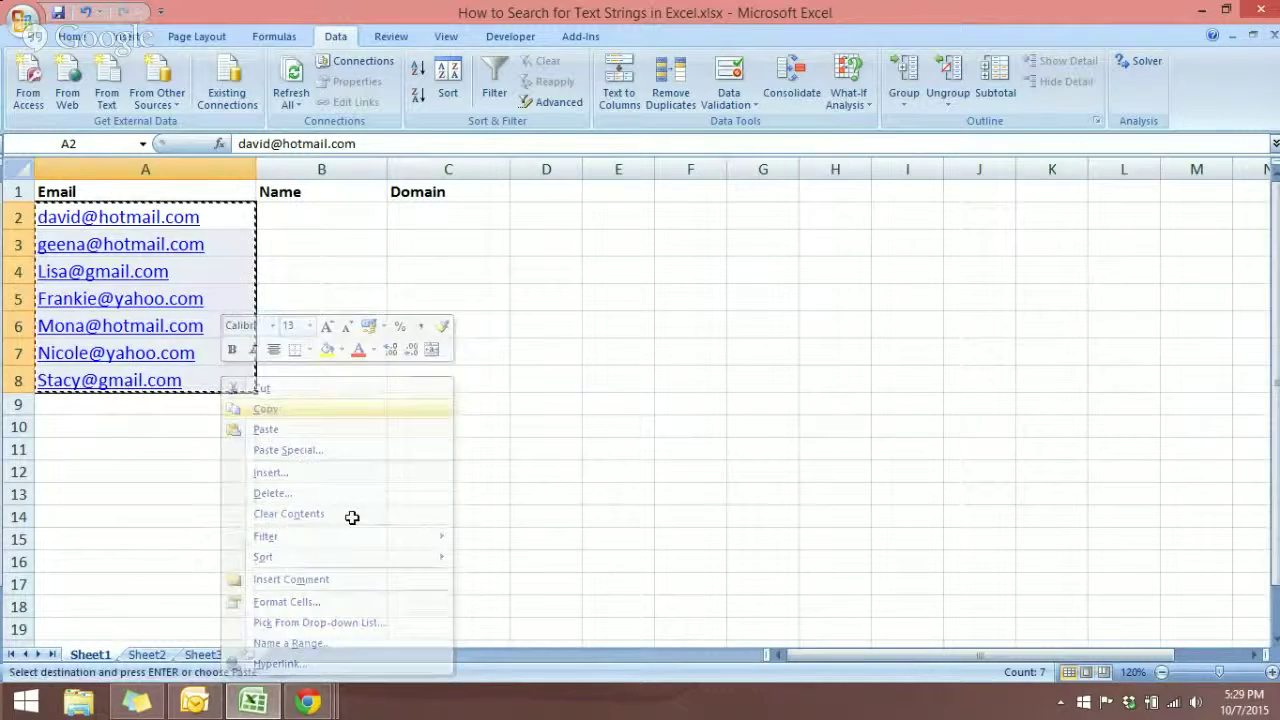
{"action": "right_click", "coordinate": [323, 221]}
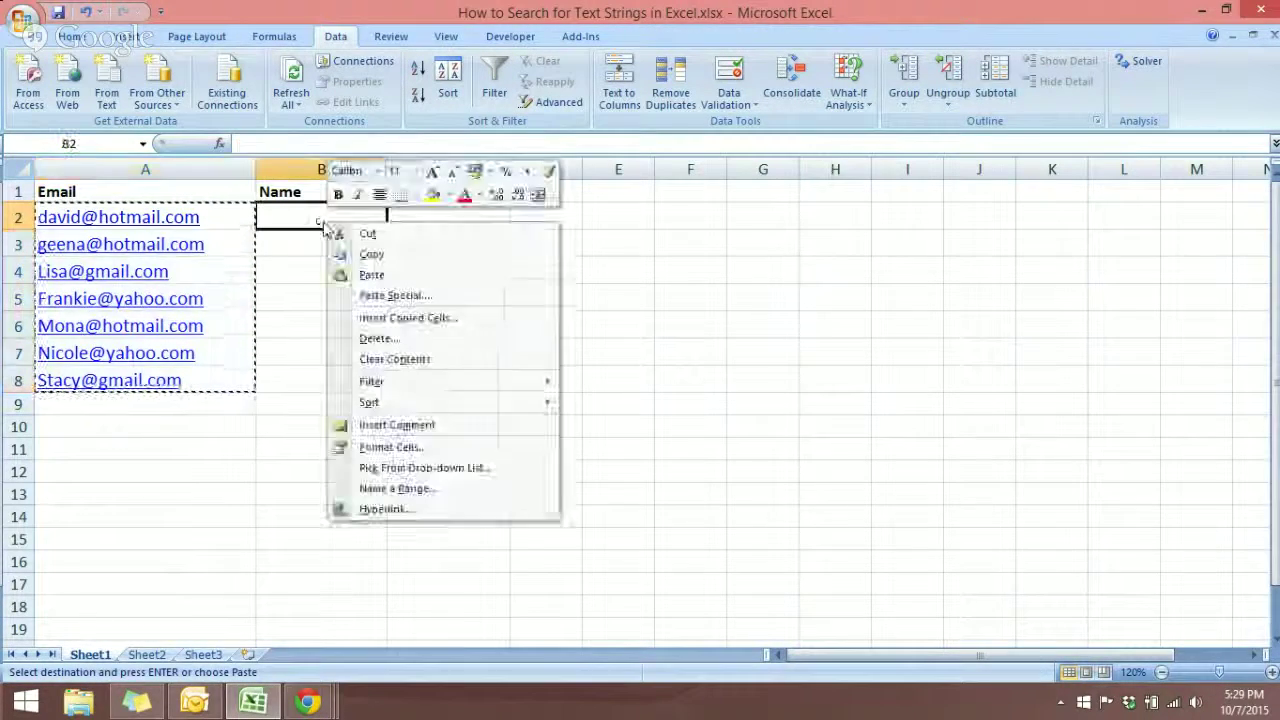
{"action": "left_click", "coordinate": [398, 276]}
{"action": "left_click", "coordinate": [627, 368]}
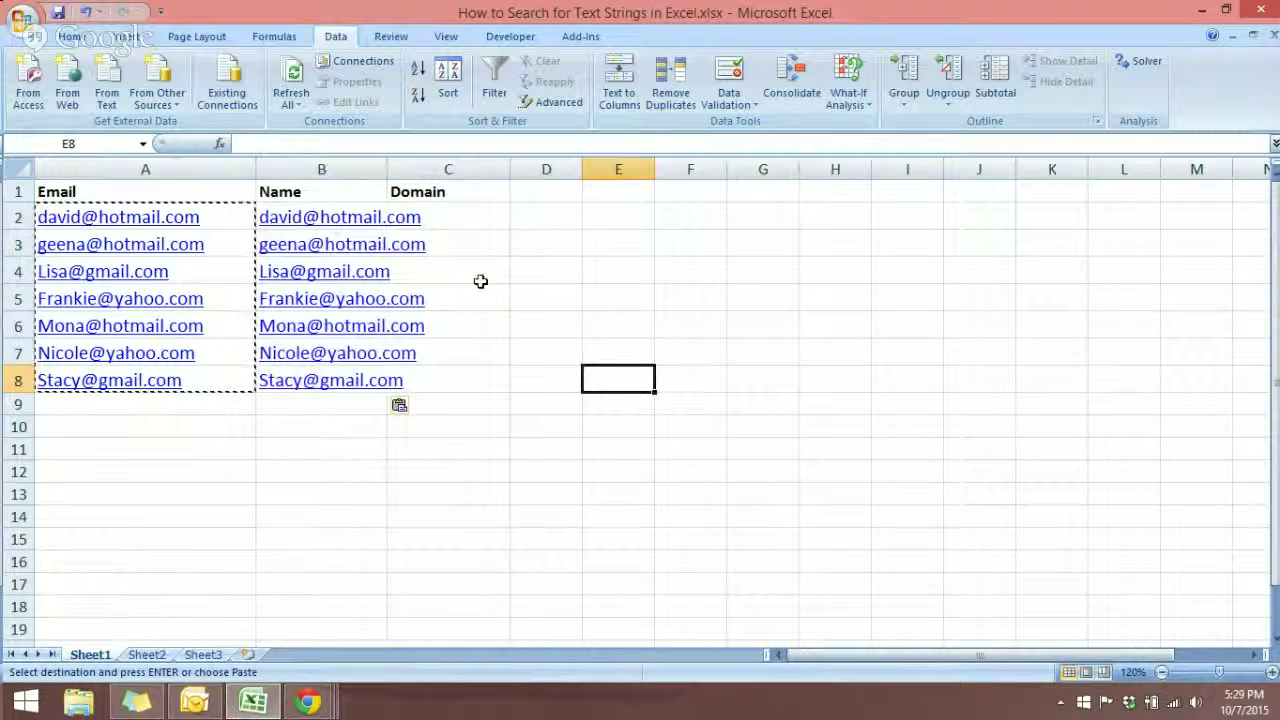
- Autofit column B to the emails, dismiss the Text to Columns no-data warning, and select B2:B8
{"action": "double_click", "coordinate": [387, 170]}
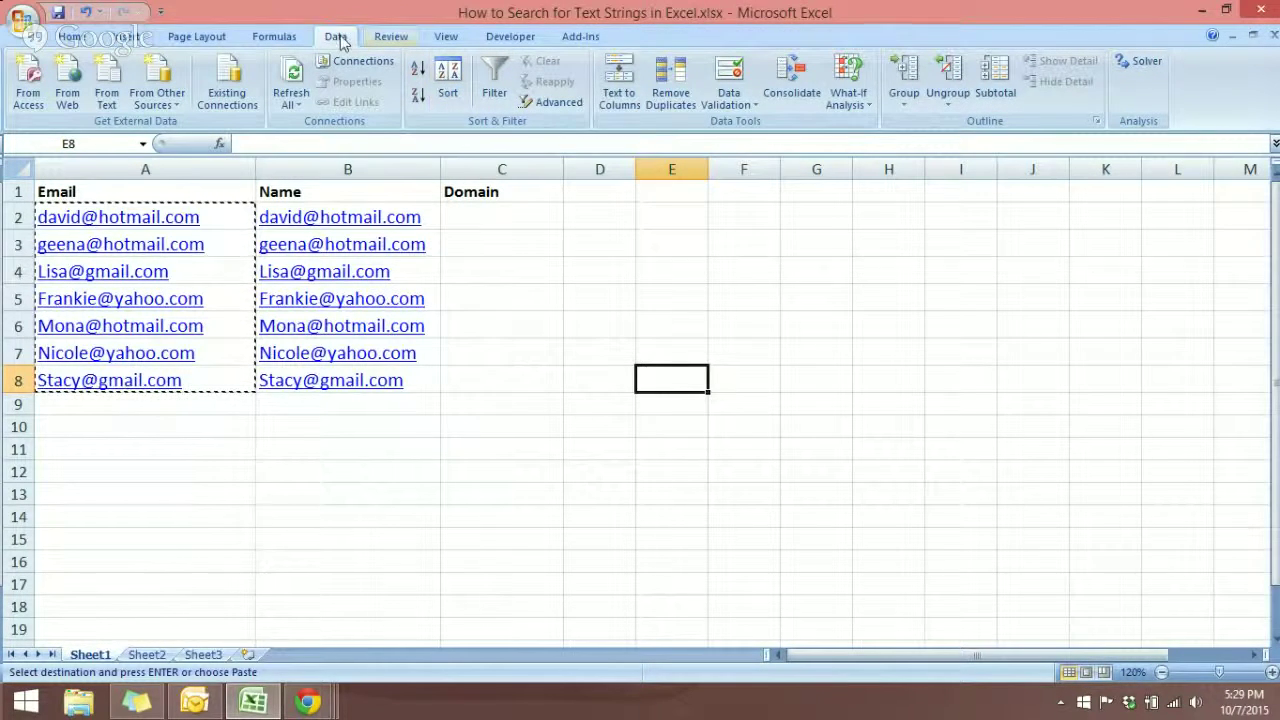
{"action": "left_click", "coordinate": [620, 88]}
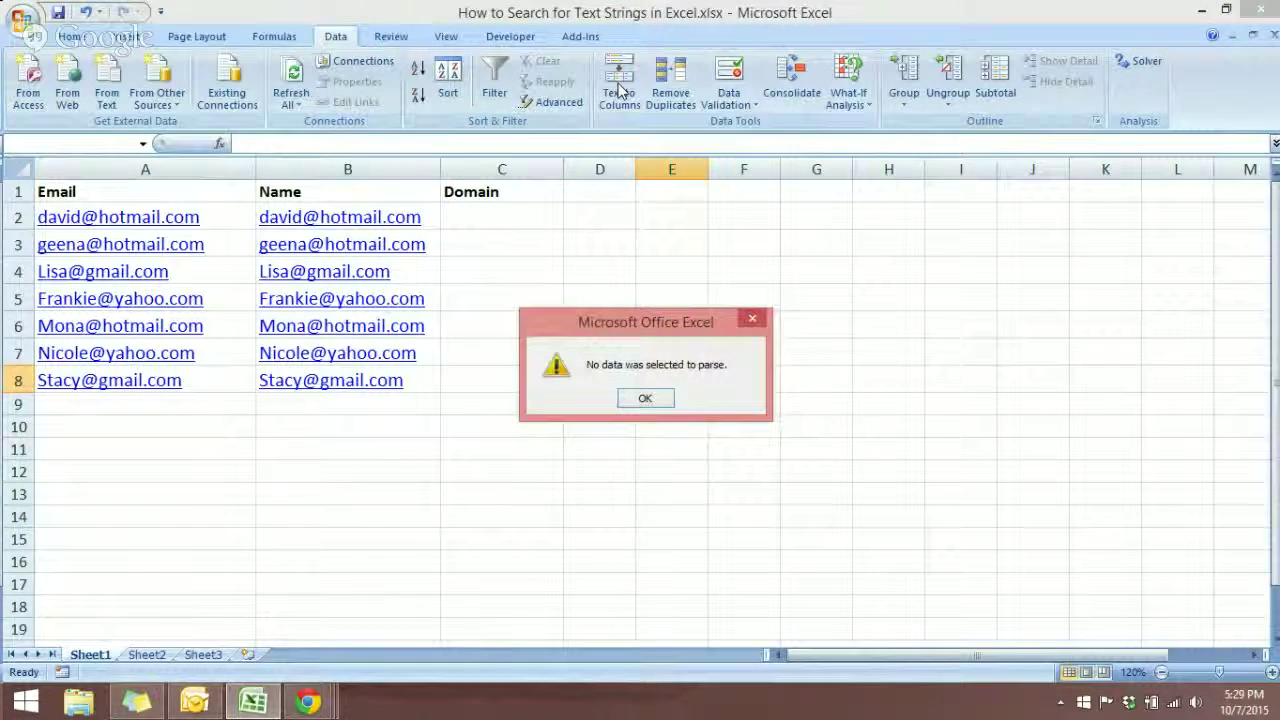
{"action": "left_click", "coordinate": [644, 400]}
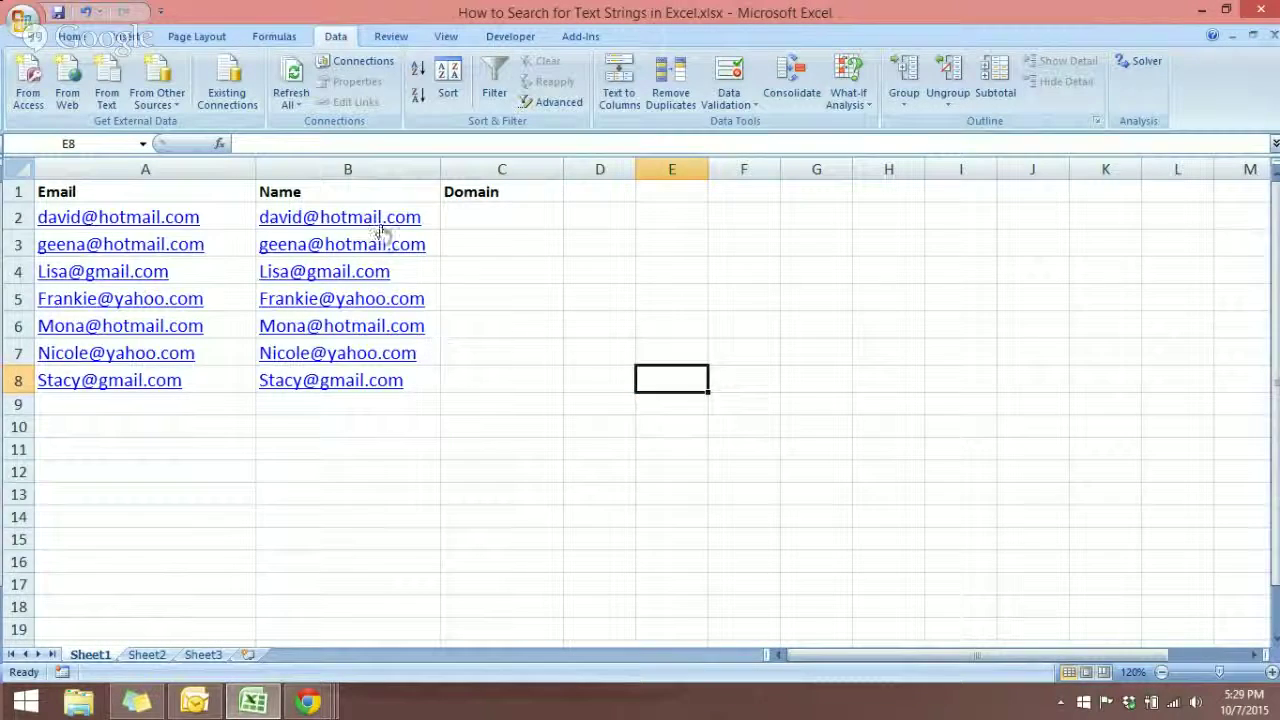
{"action": "left_click_drag", "start_coordinate": [378, 222], "coordinate": [381, 378]}
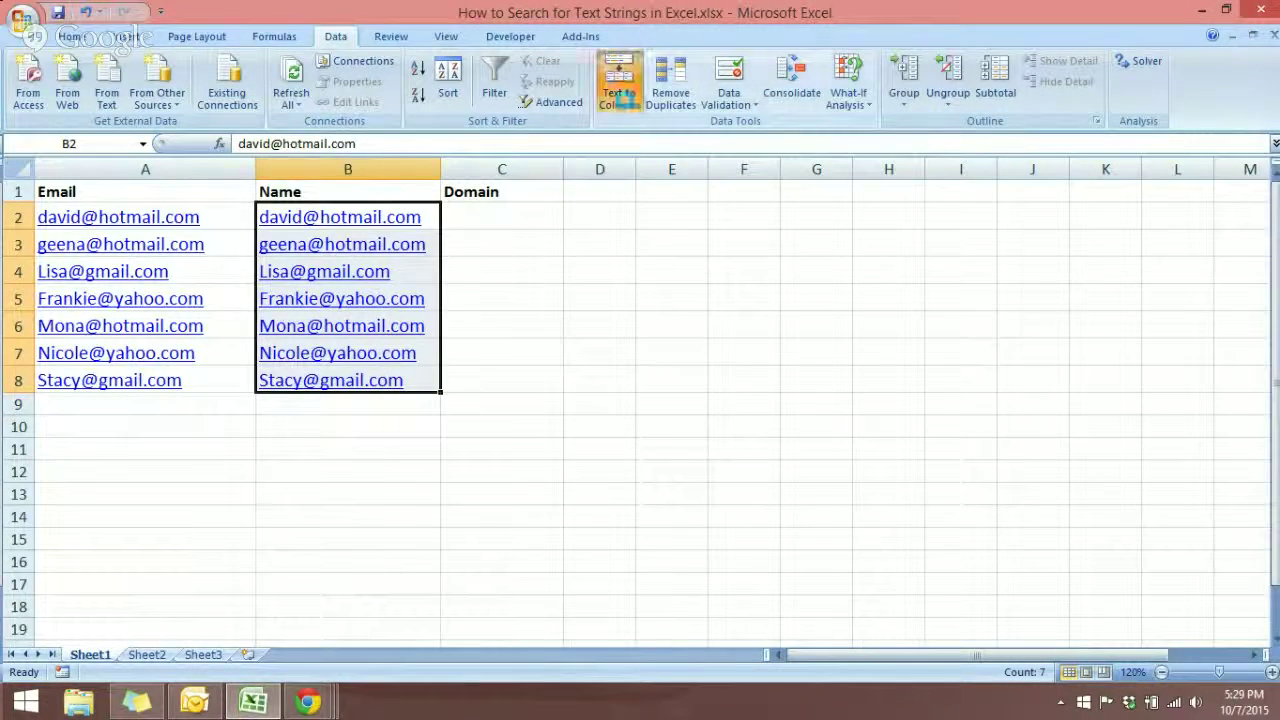
- Run Text to Columns on B2:B8 with @ as the delimiter, putting usernames in Name and domains in Domain
{"action": "left_click", "coordinate": [619, 92]}
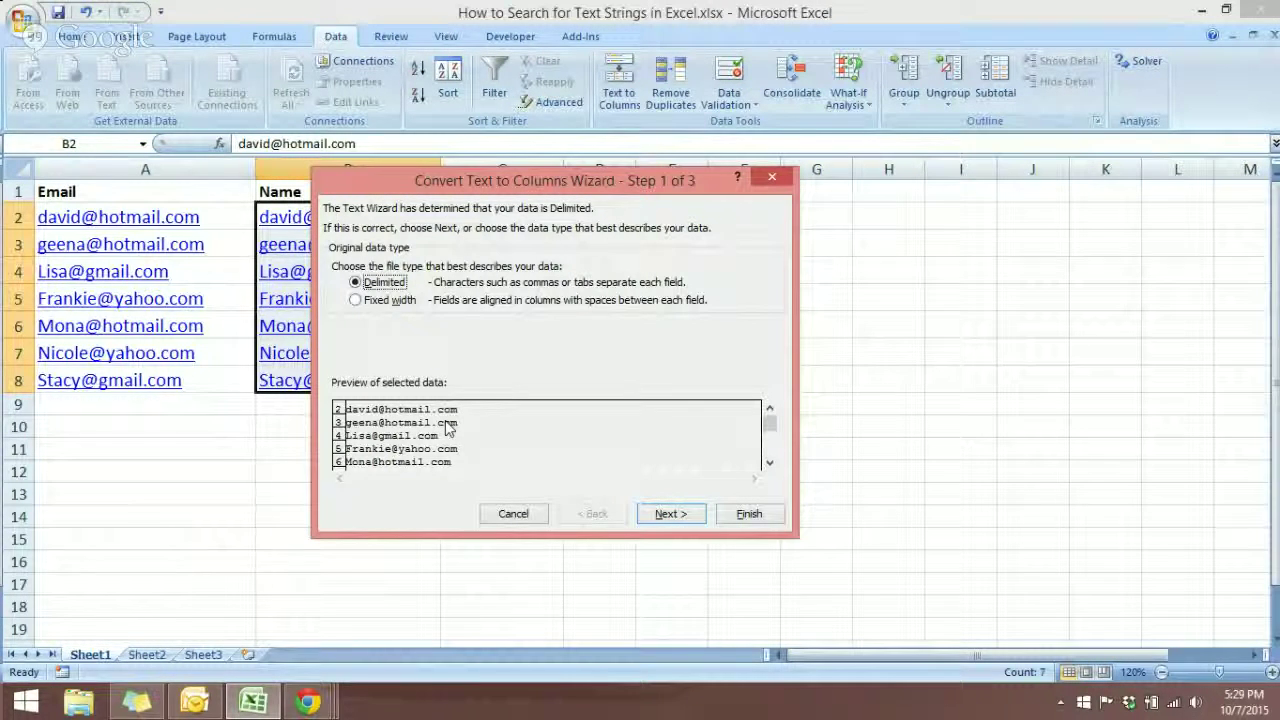
{"action": "left_click", "coordinate": [672, 513]}
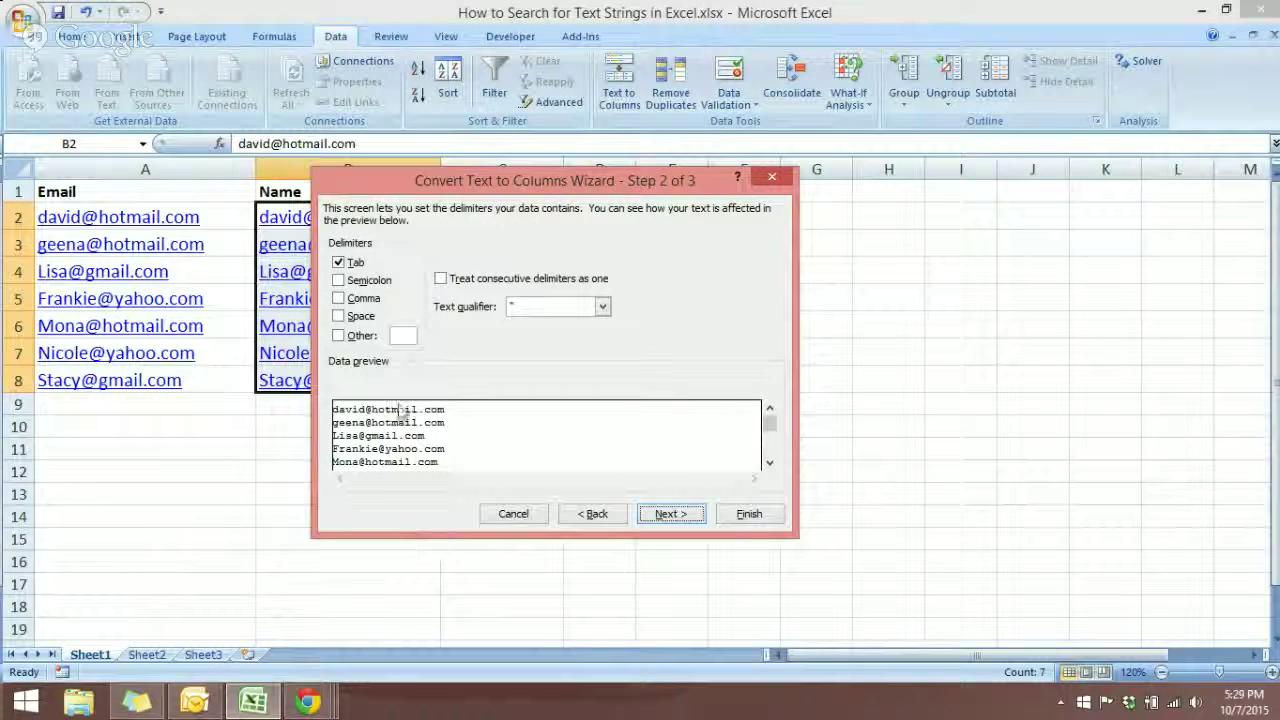
{"action": "left_click", "coordinate": [340, 336]}
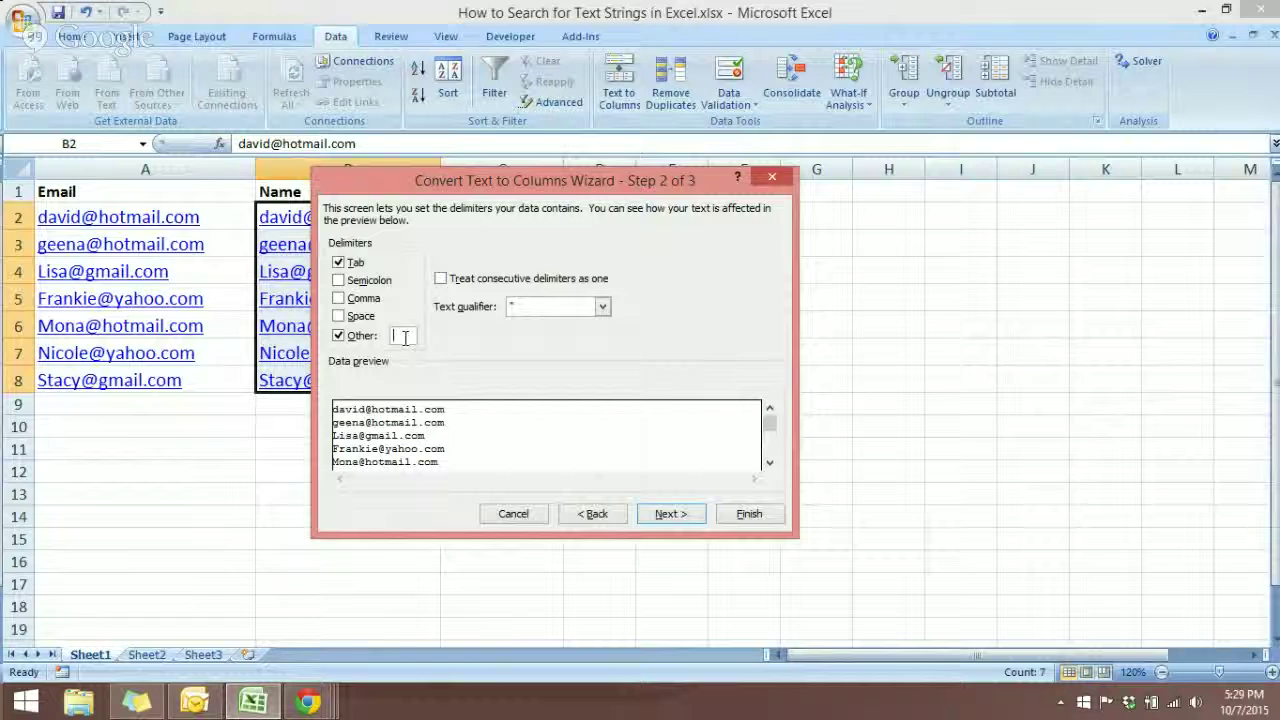
{"action": "type", "text": "@"}
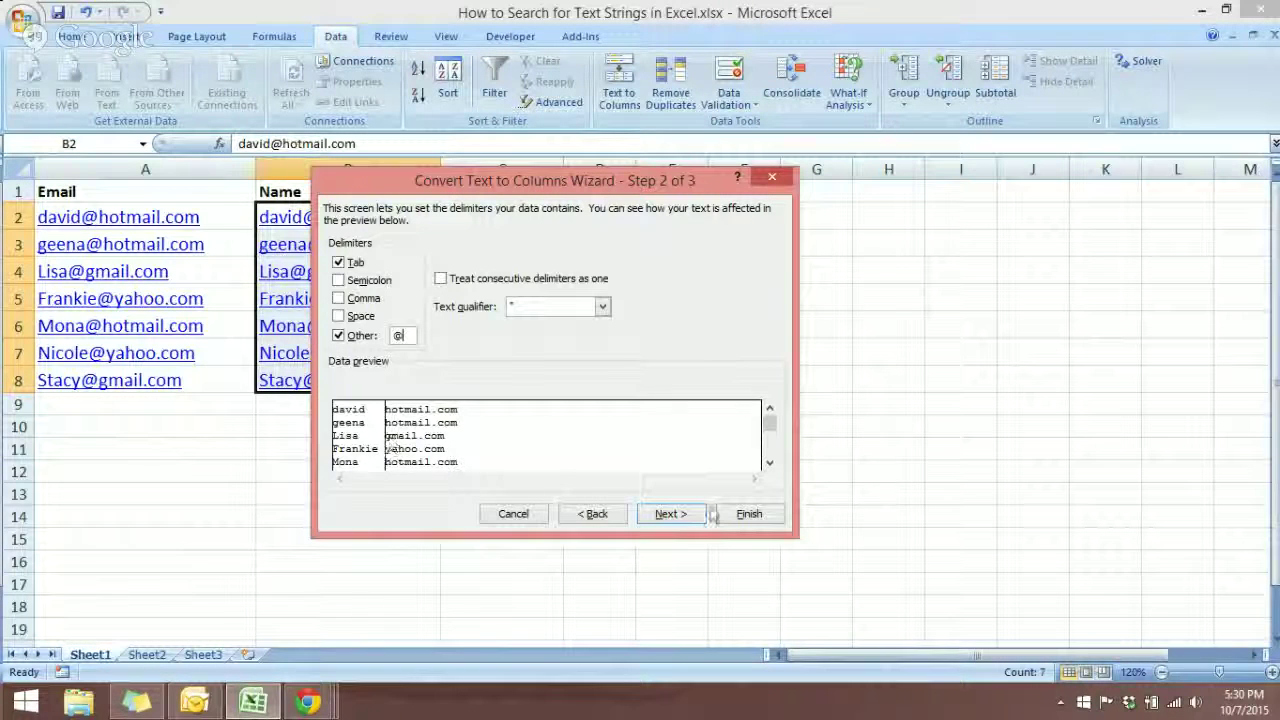
{"action": "left_click", "coordinate": [668, 514]}
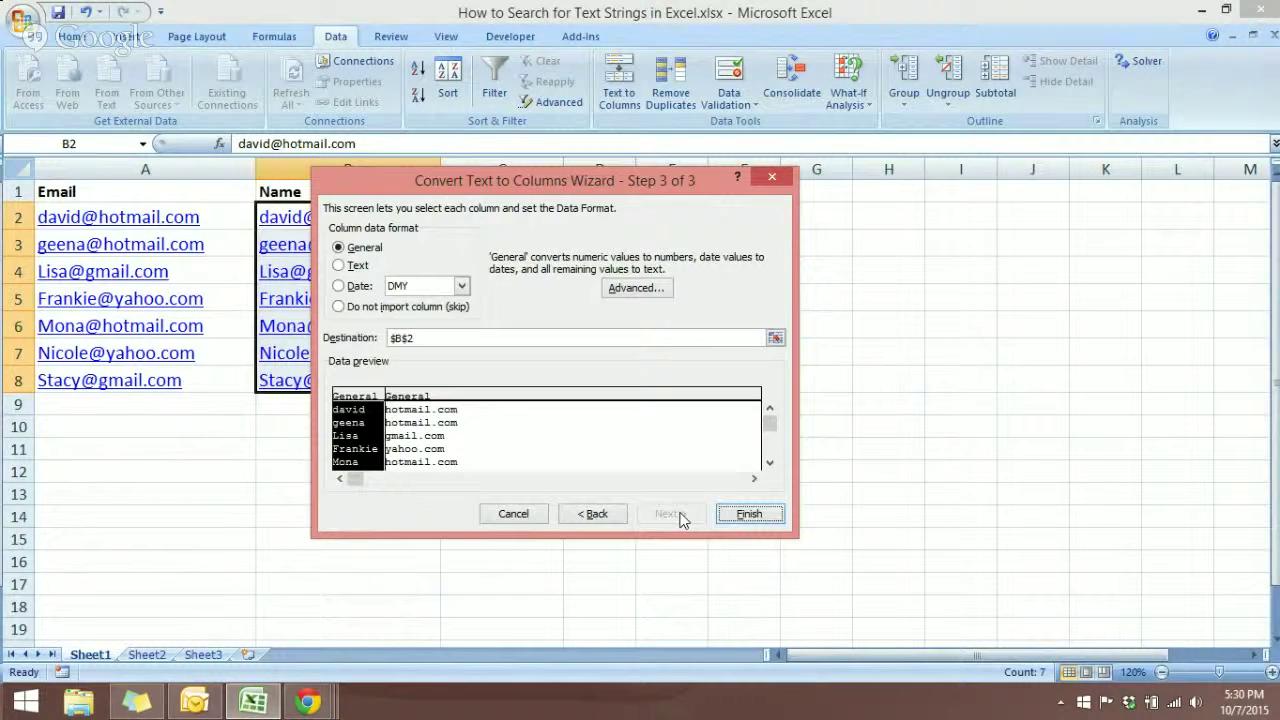
{"action": "left_click", "coordinate": [749, 514]}
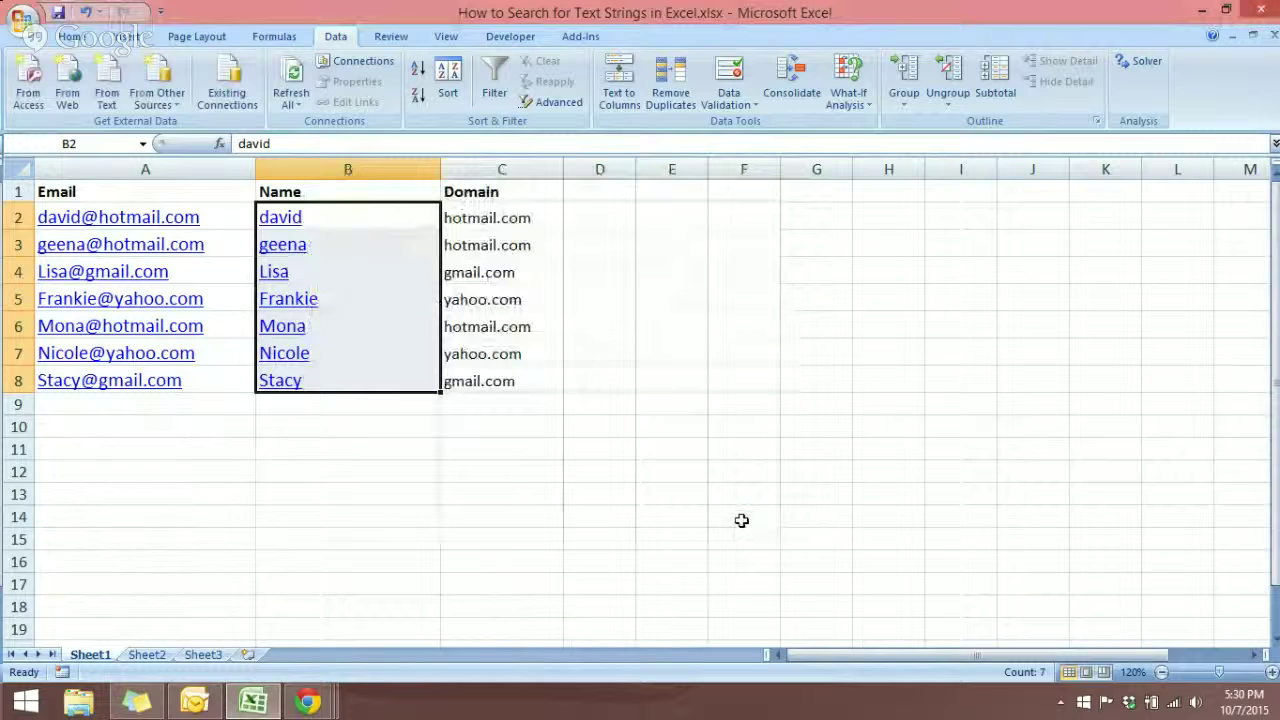
{"action": "left_click", "coordinate": [615, 498]}
{"action": "left_click_drag", "start_coordinate": [389, 211], "coordinate": [480, 257]}
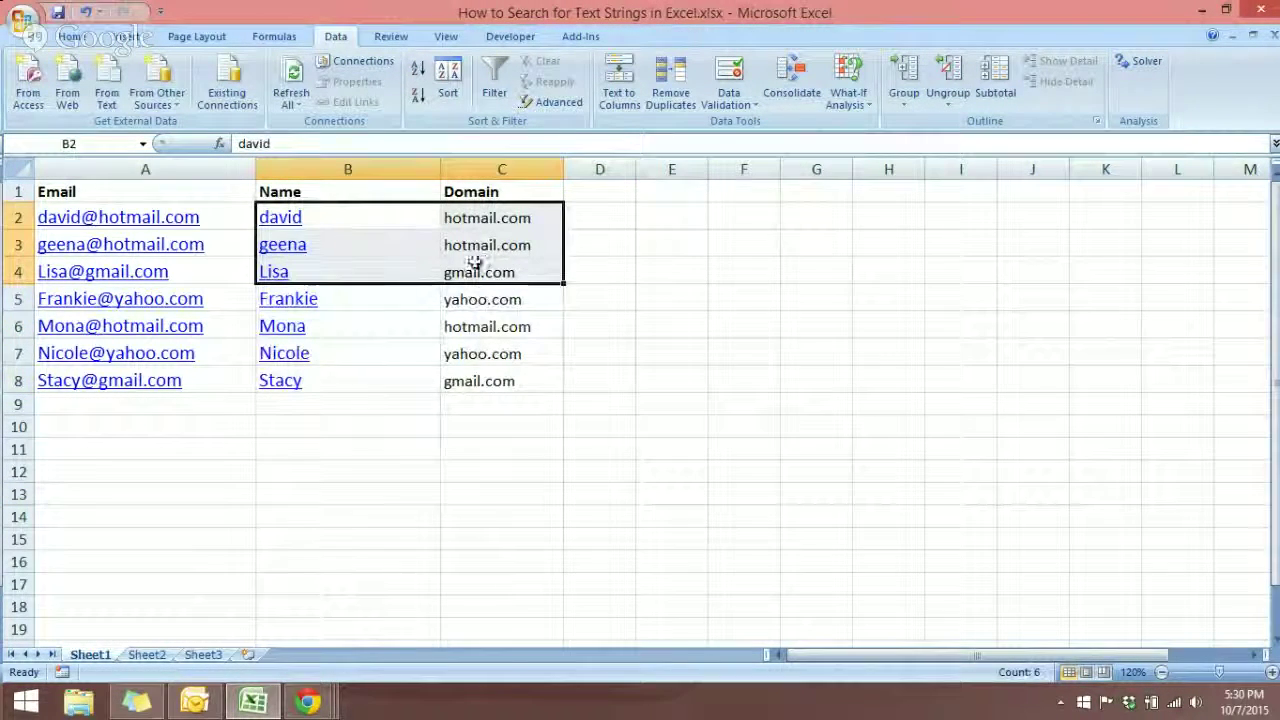
{"action": "left_click", "coordinate": [383, 217]}
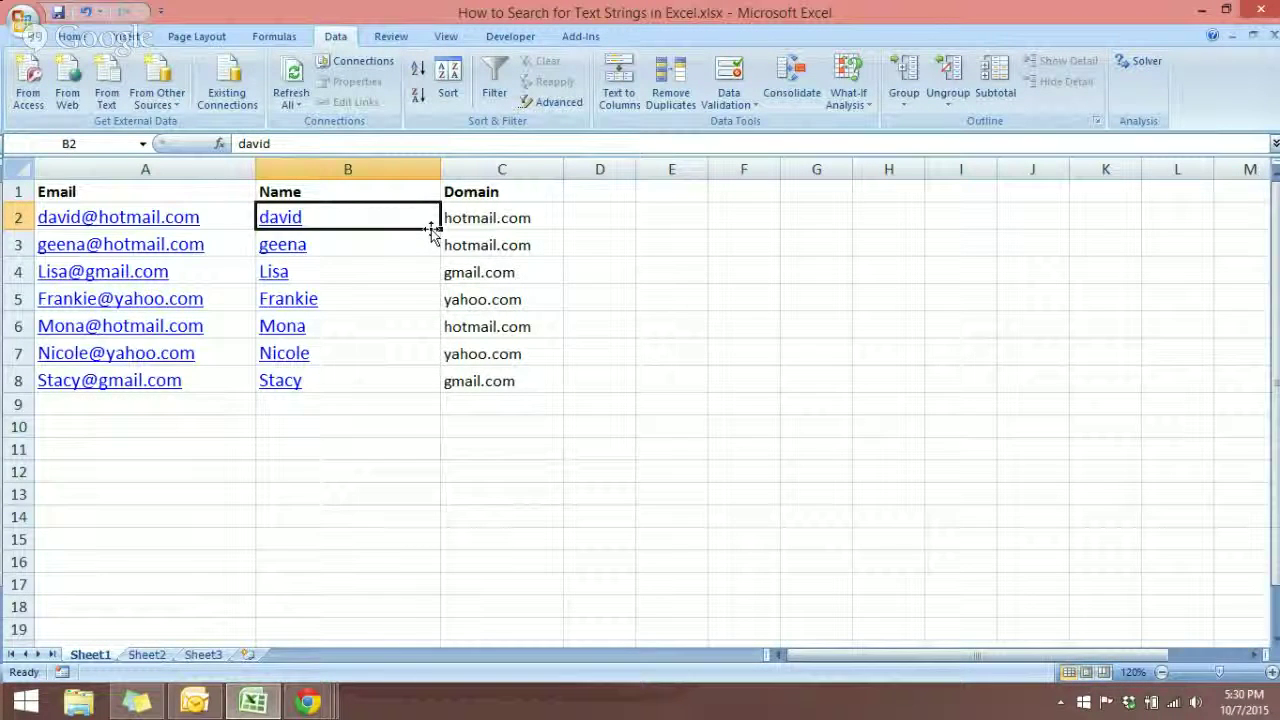
- Insert a blank column C before Domain so the domains shift to D2:D8
{"action": "left_click", "coordinate": [502, 170]}
{"action": "right_click", "coordinate": [502, 170]}
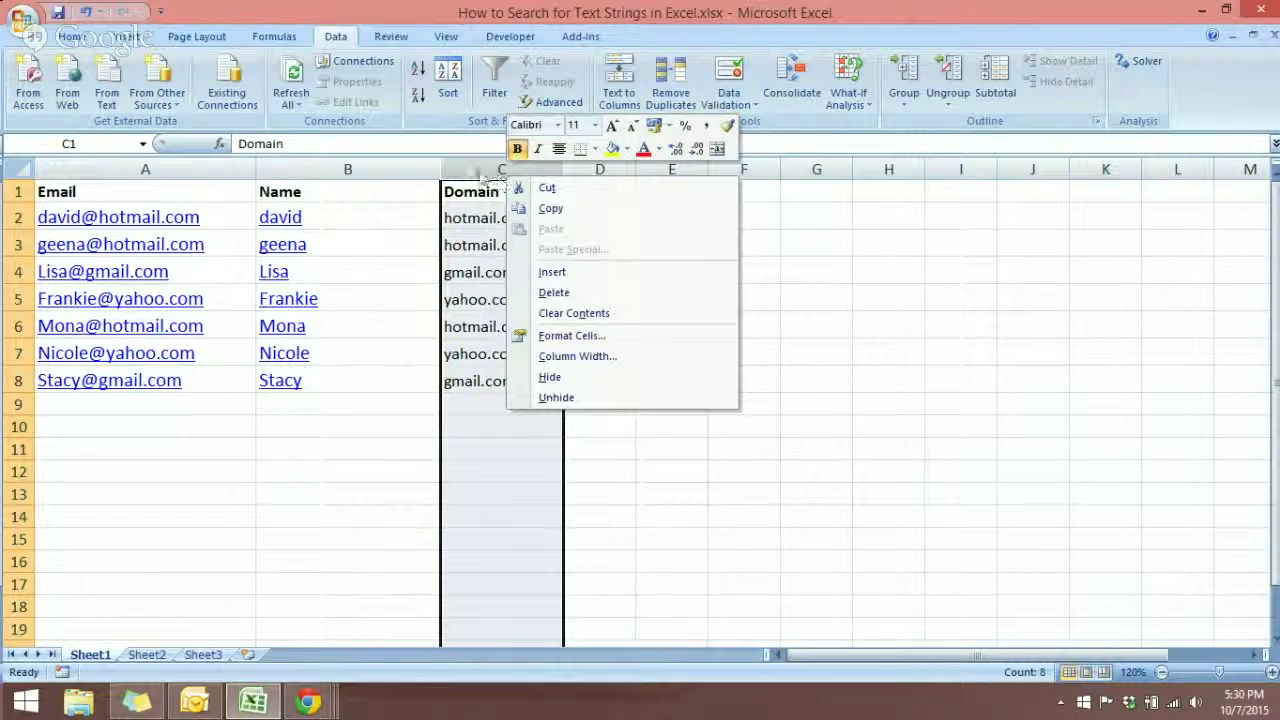
{"action": "right_click", "coordinate": [476, 170]}
{"action": "key", "text": "Escape"}
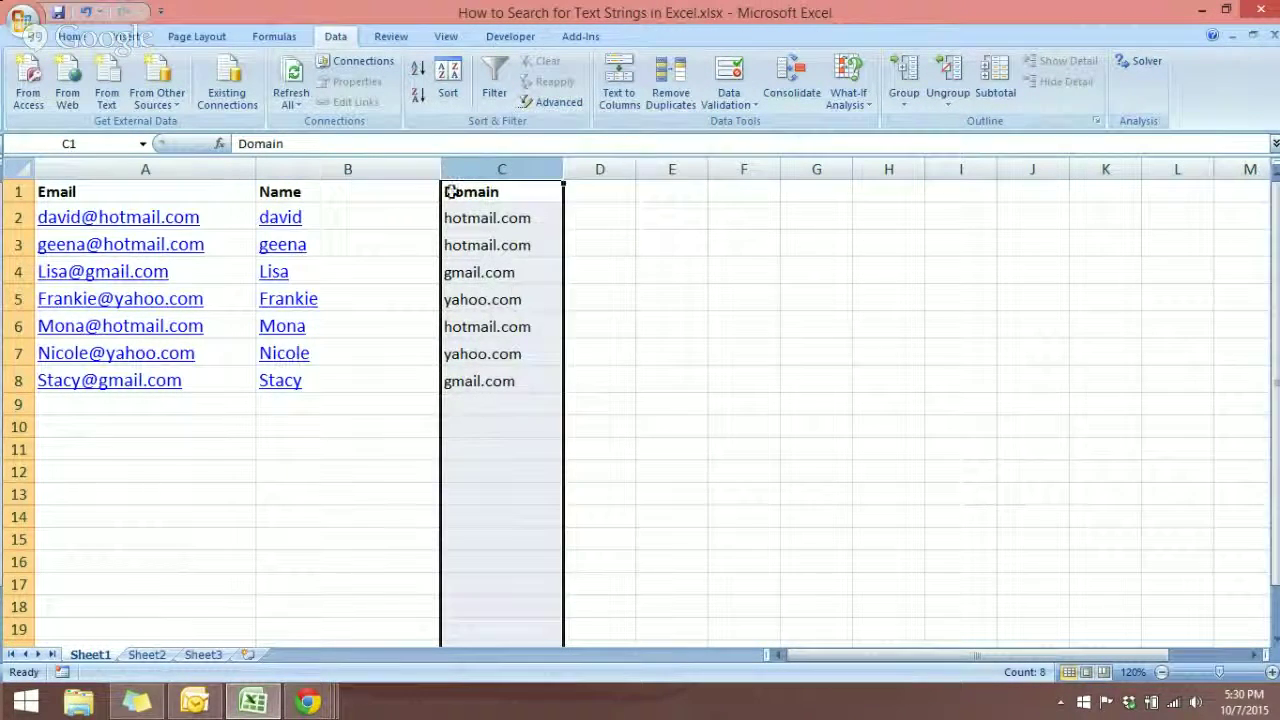
{"action": "right_click", "coordinate": [463, 163]}
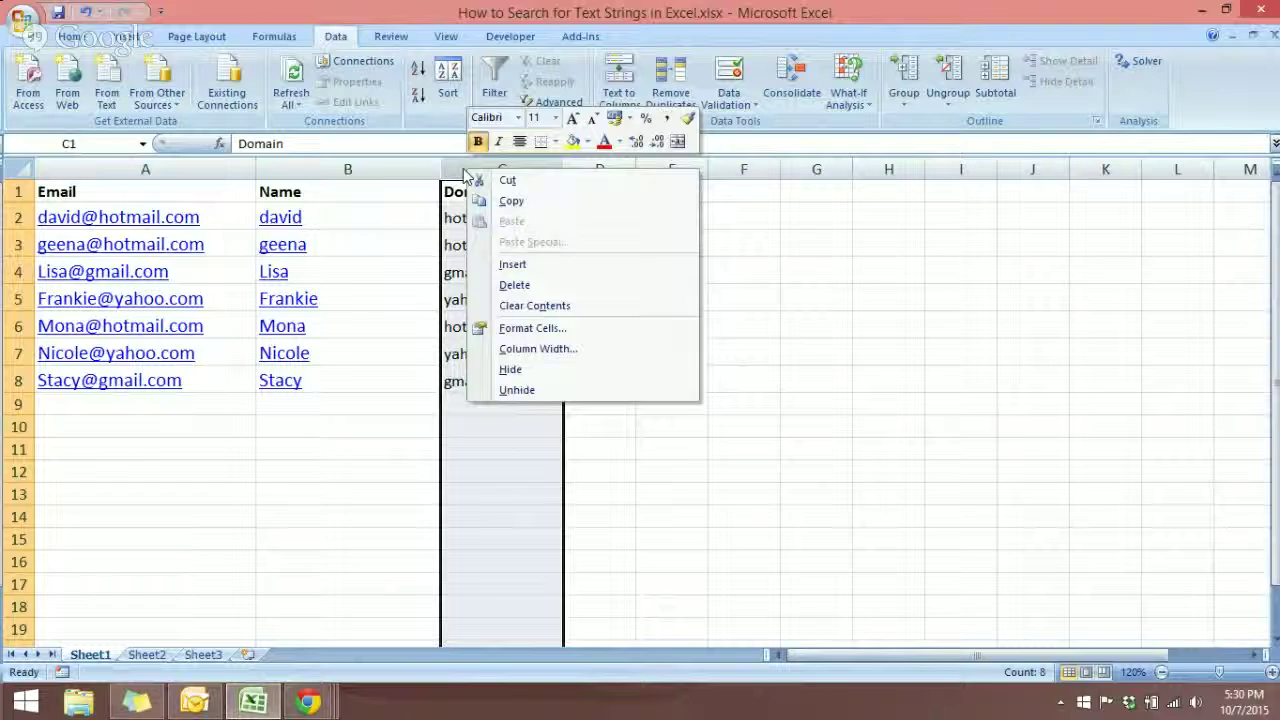
{"action": "left_click", "coordinate": [538, 266]}
{"action": "left_click", "coordinate": [594, 424]}
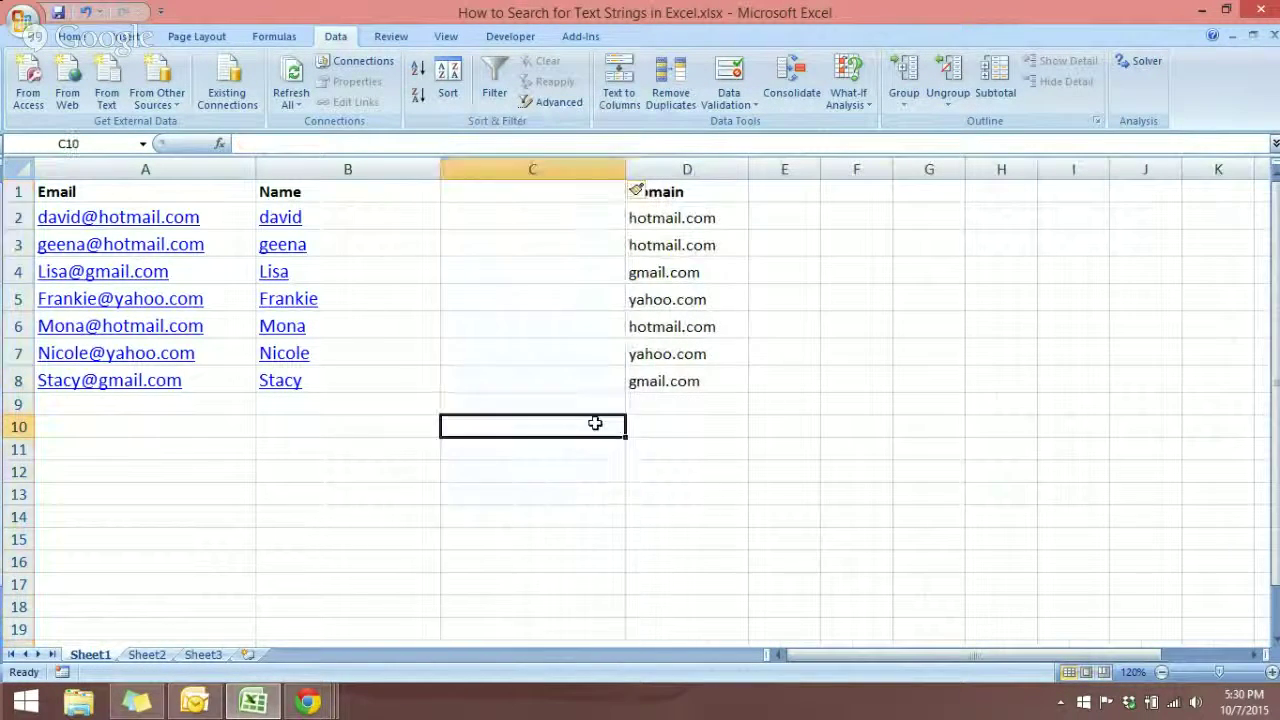
{"action": "left_click", "coordinate": [565, 270]}
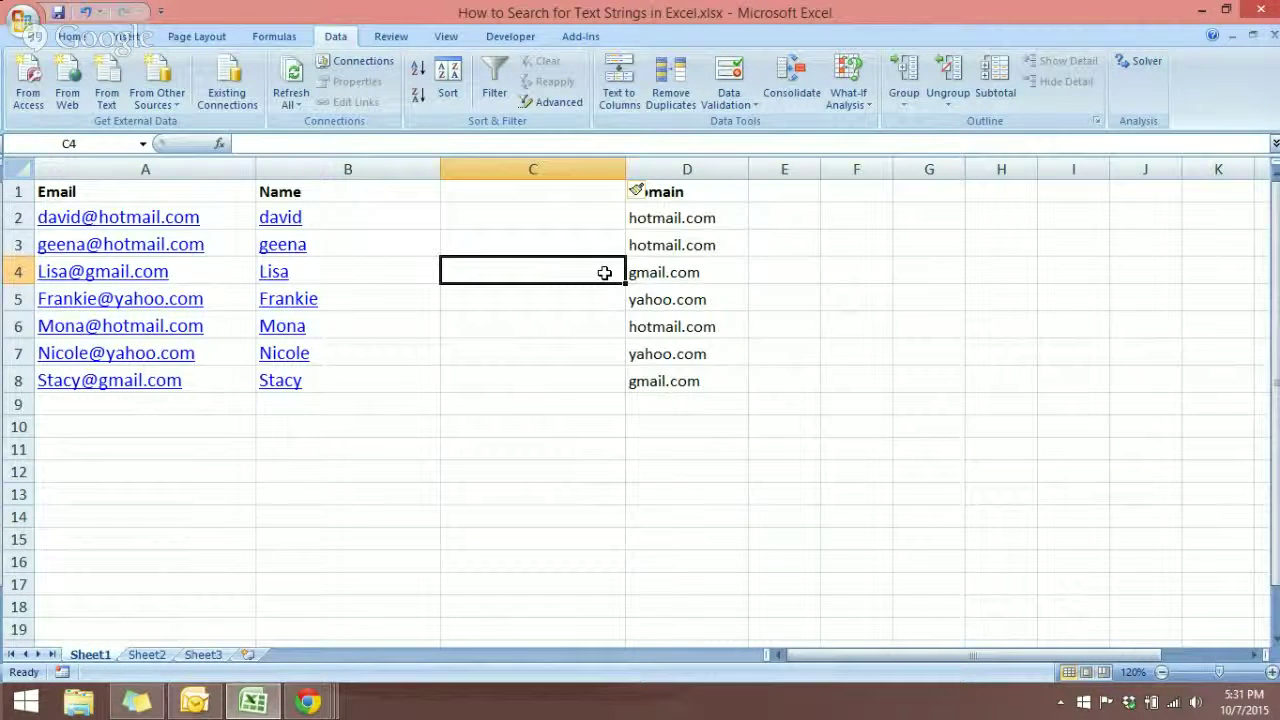
- Attempt a PivotTable at E2, which fails with an invalid field name error, and cancel it
{"action": "left_click", "coordinate": [127, 37]}
{"action": "left_click", "coordinate": [37, 73]}
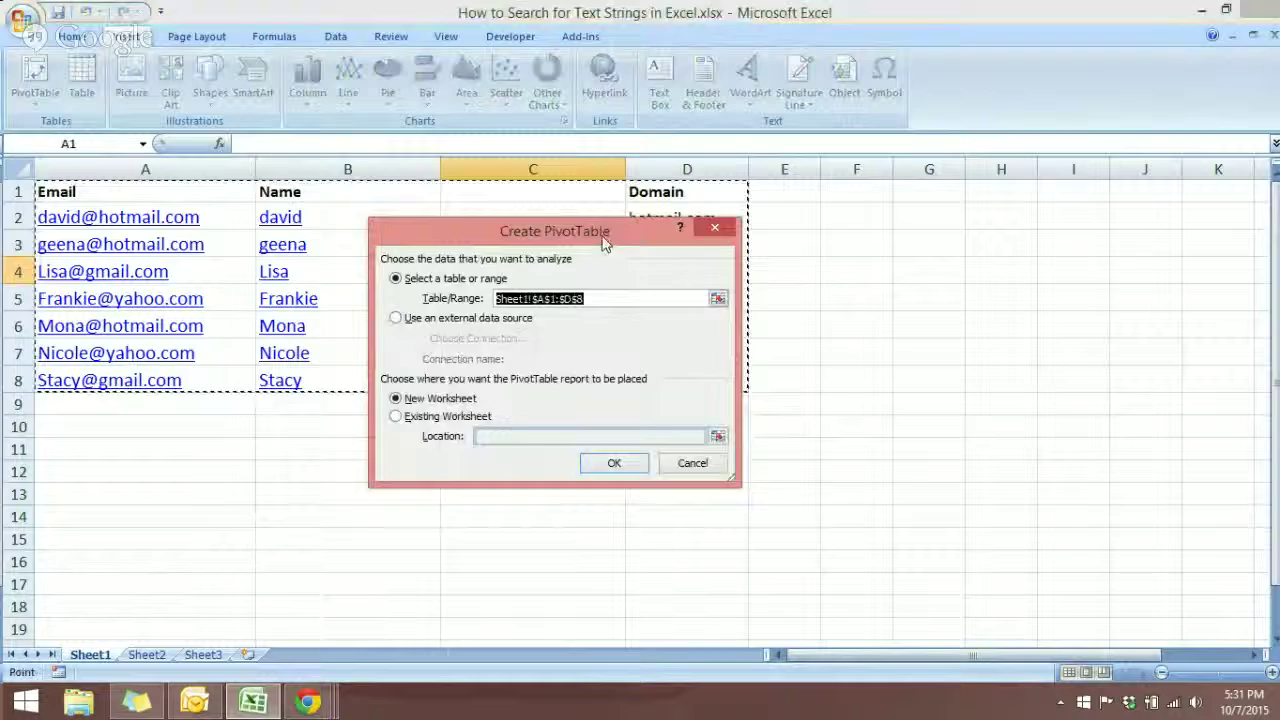
{"action": "mouse_move", "coordinate": [602, 237]}
{"action": "left_mouse_down"}
{"action": "mouse_move", "coordinate": [561, 286]}
{"action": "mouse_move", "coordinate": [521, 415]}
{"action": "mouse_move", "coordinate": [524, 393]}
{"action": "mouse_move", "coordinate": [548, 386]}
{"action": "mouse_move", "coordinate": [624, 307]}
{"action": "mouse_move", "coordinate": [826, 387]}
{"action": "mouse_move", "coordinate": [761, 378]}
{"action": "mouse_move", "coordinate": [674, 299]}
{"action": "mouse_move", "coordinate": [600, 259]}
{"action": "left_mouse_up"}
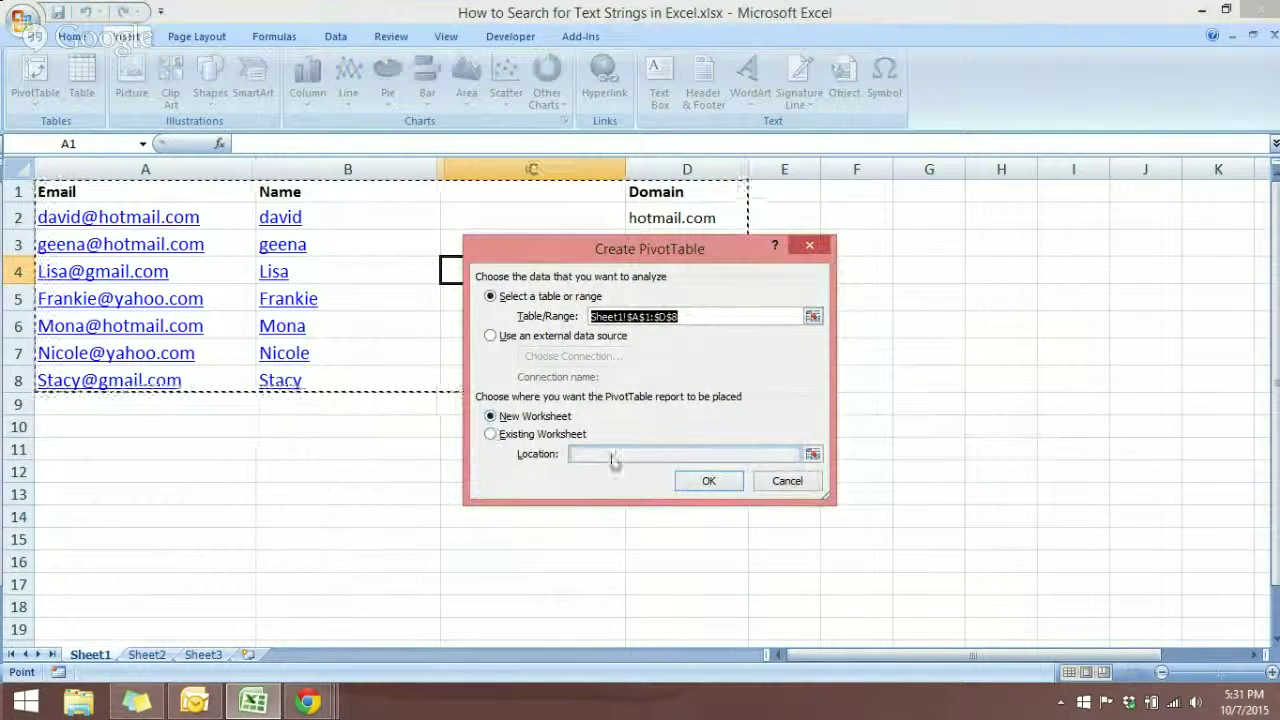
{"action": "left_click", "coordinate": [708, 480]}
{"action": "left_click", "coordinate": [646, 398]}
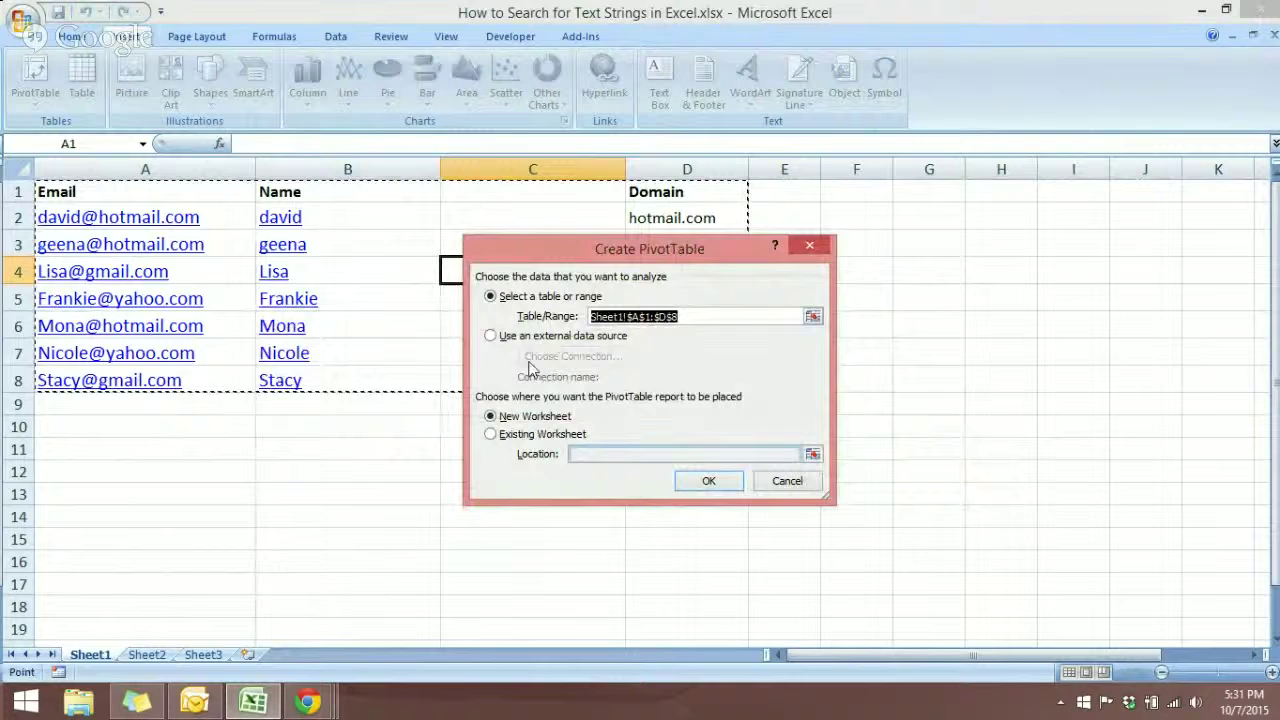
{"action": "left_click", "coordinate": [491, 435]}
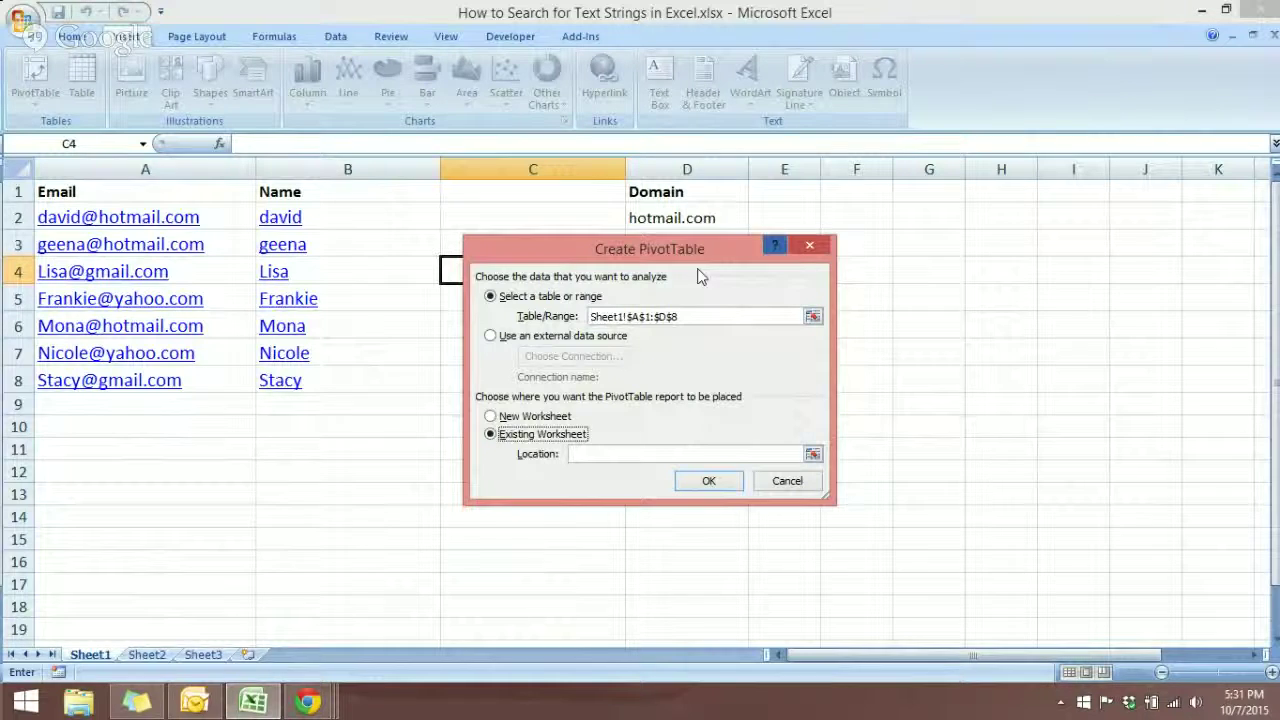
{"action": "left_click", "coordinate": [240, 449]}
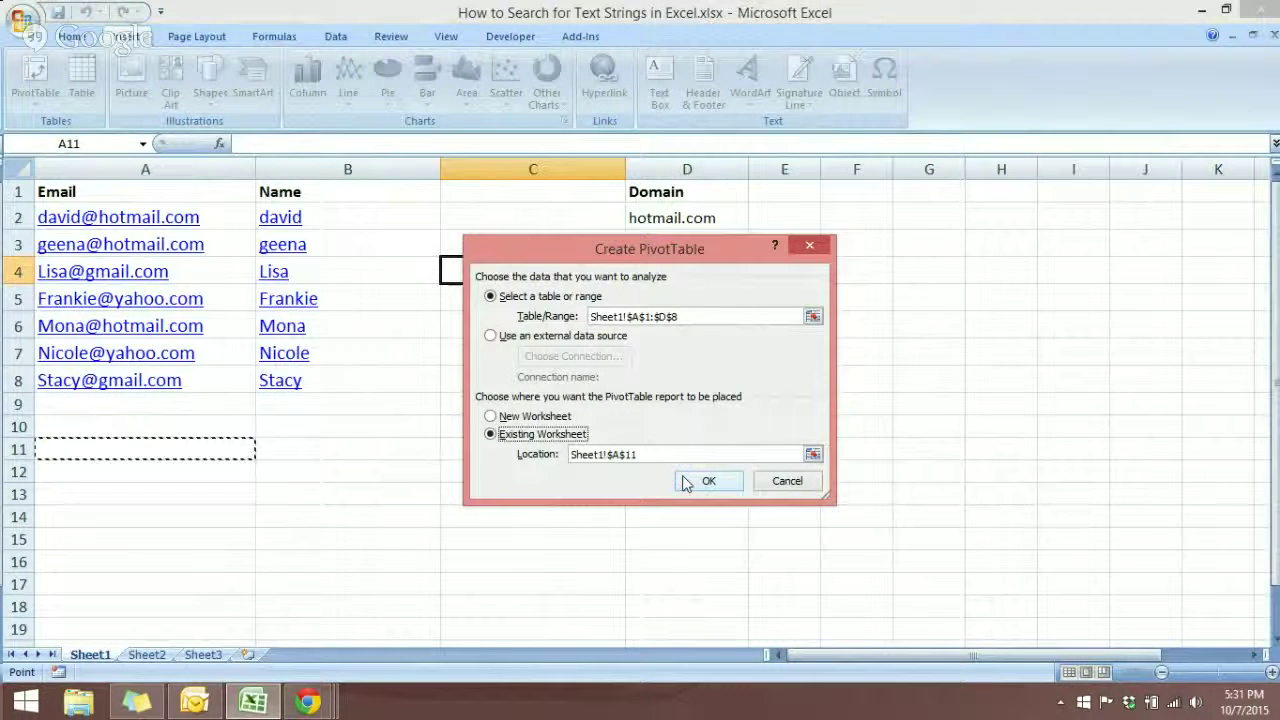
{"action": "left_click", "coordinate": [797, 218]}
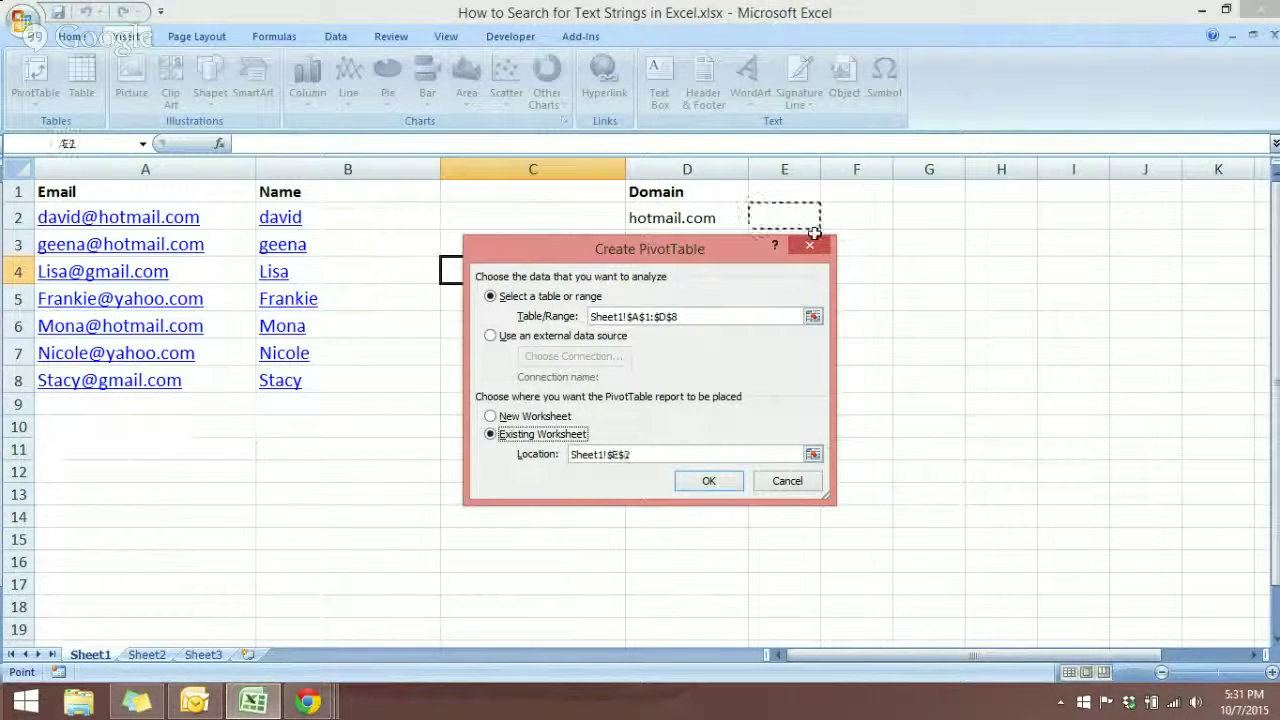
{"action": "left_click", "coordinate": [708, 481]}
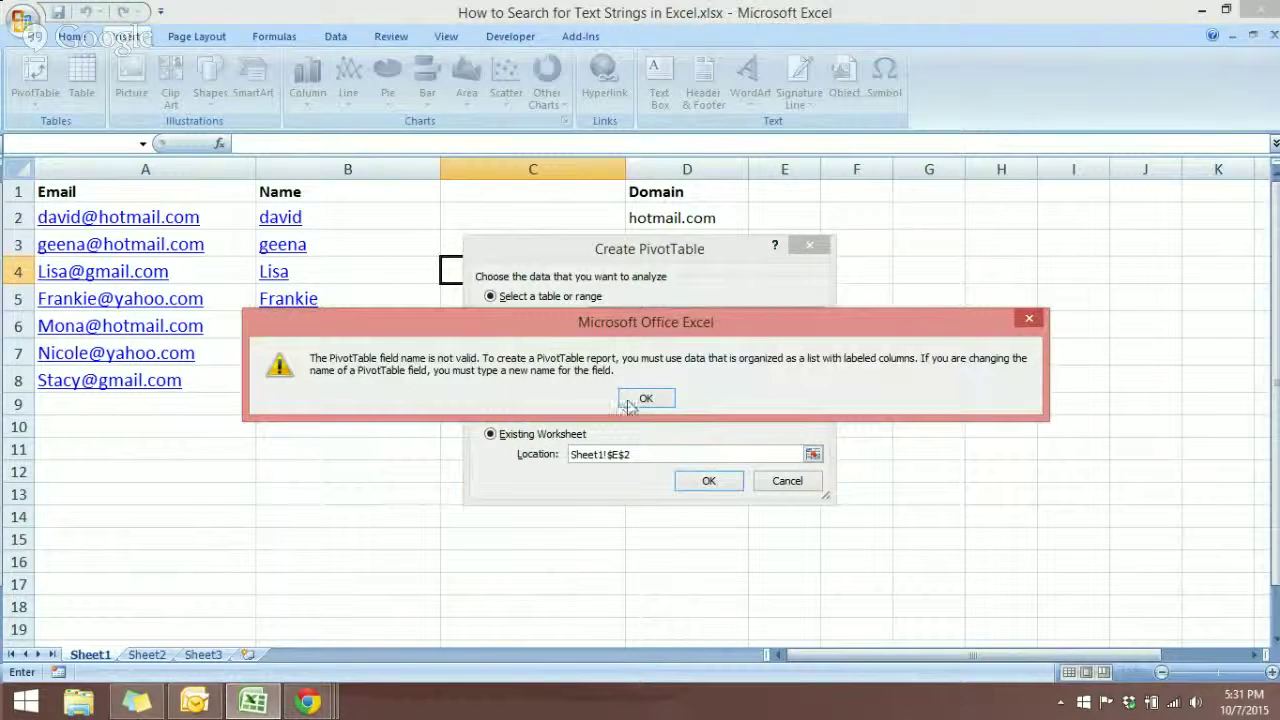
{"action": "left_click", "coordinate": [645, 399]}
{"action": "left_click", "coordinate": [787, 481]}
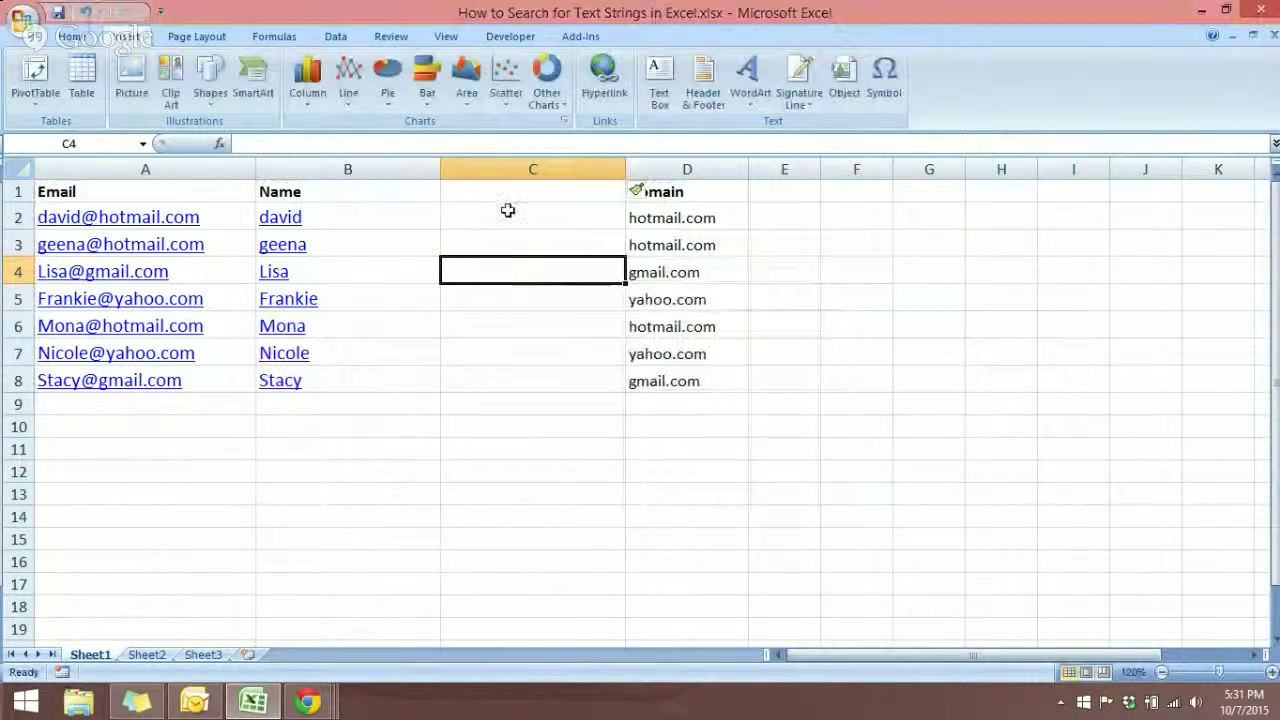
- Delete the empty column C so the domains return to C2:C8
{"action": "right_click", "coordinate": [505, 170]}
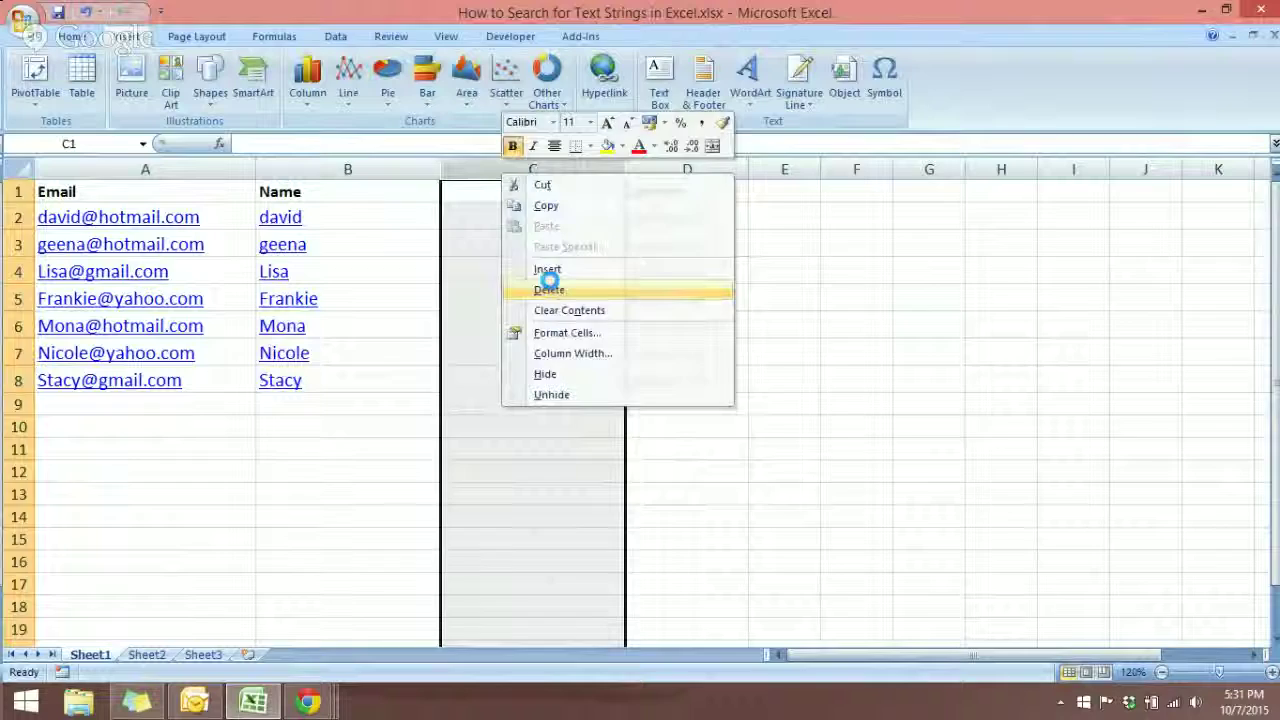
{"action": "left_click", "coordinate": [549, 289]}
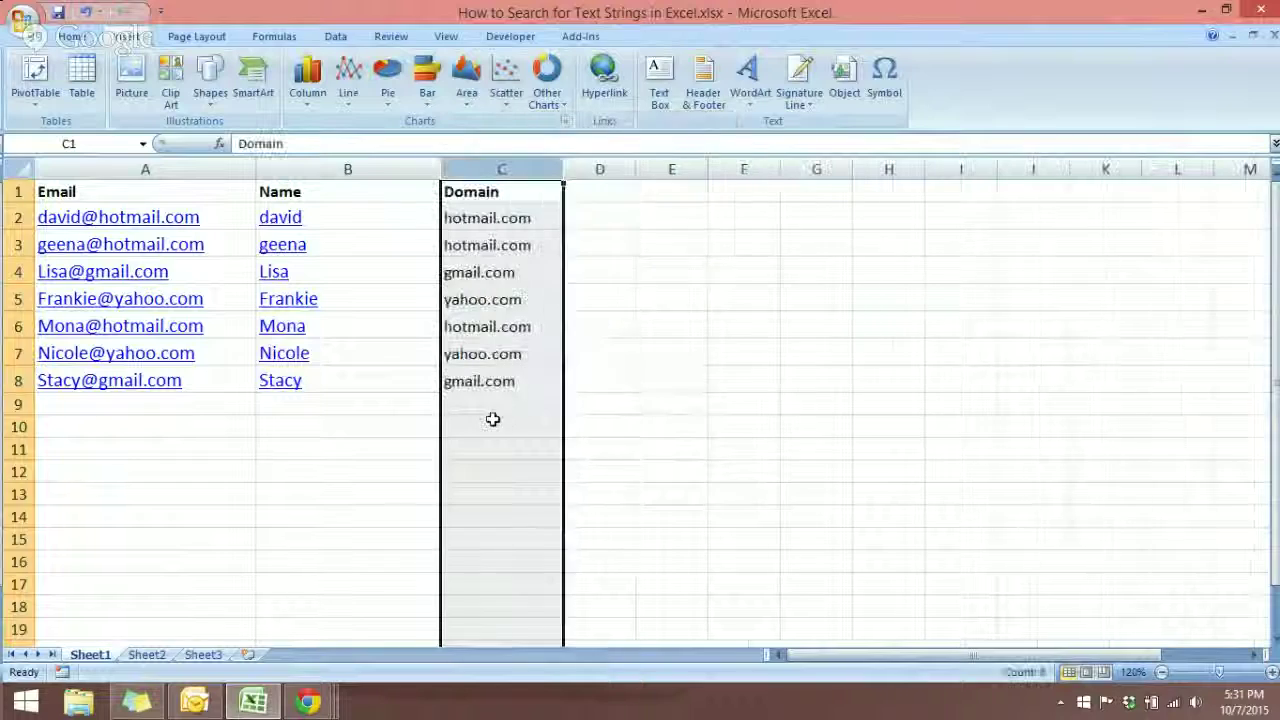
{"action": "left_click", "coordinate": [375, 274]}
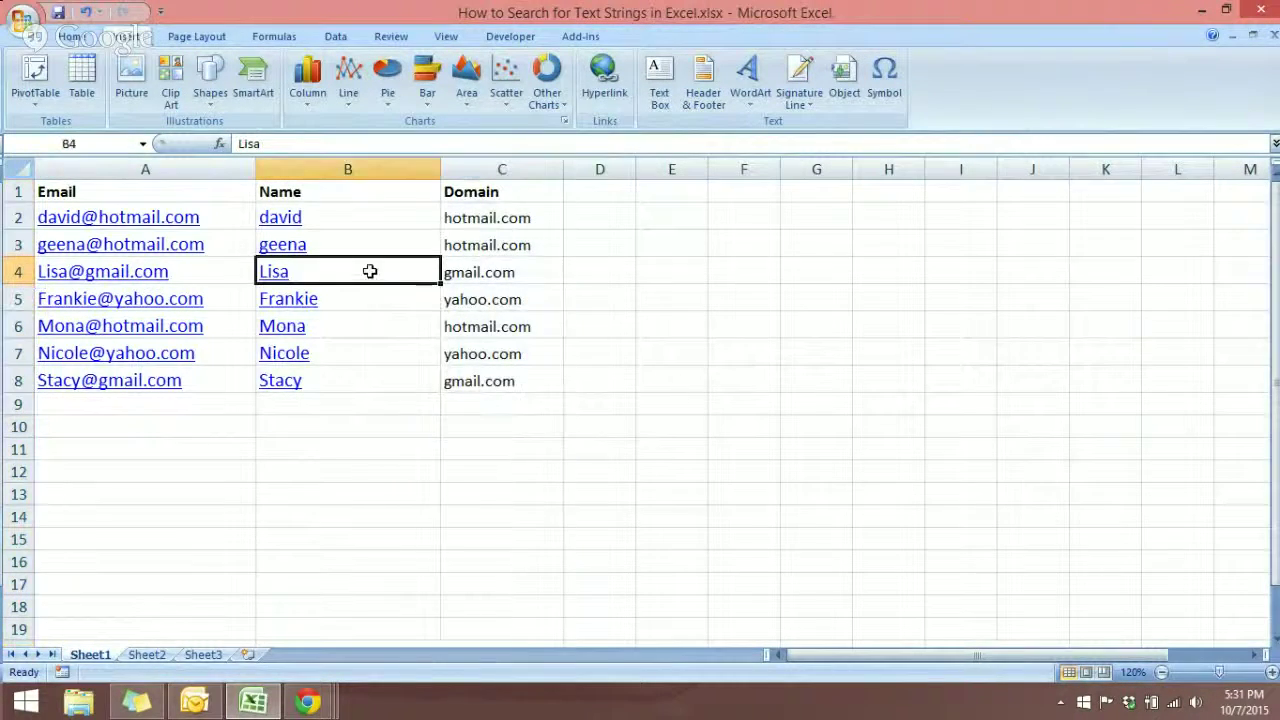
- Create PivotTable1 from Sheet1!$A$1:$C$8 on the existing worksheet at cell E2
{"action": "left_click", "coordinate": [36, 70]}
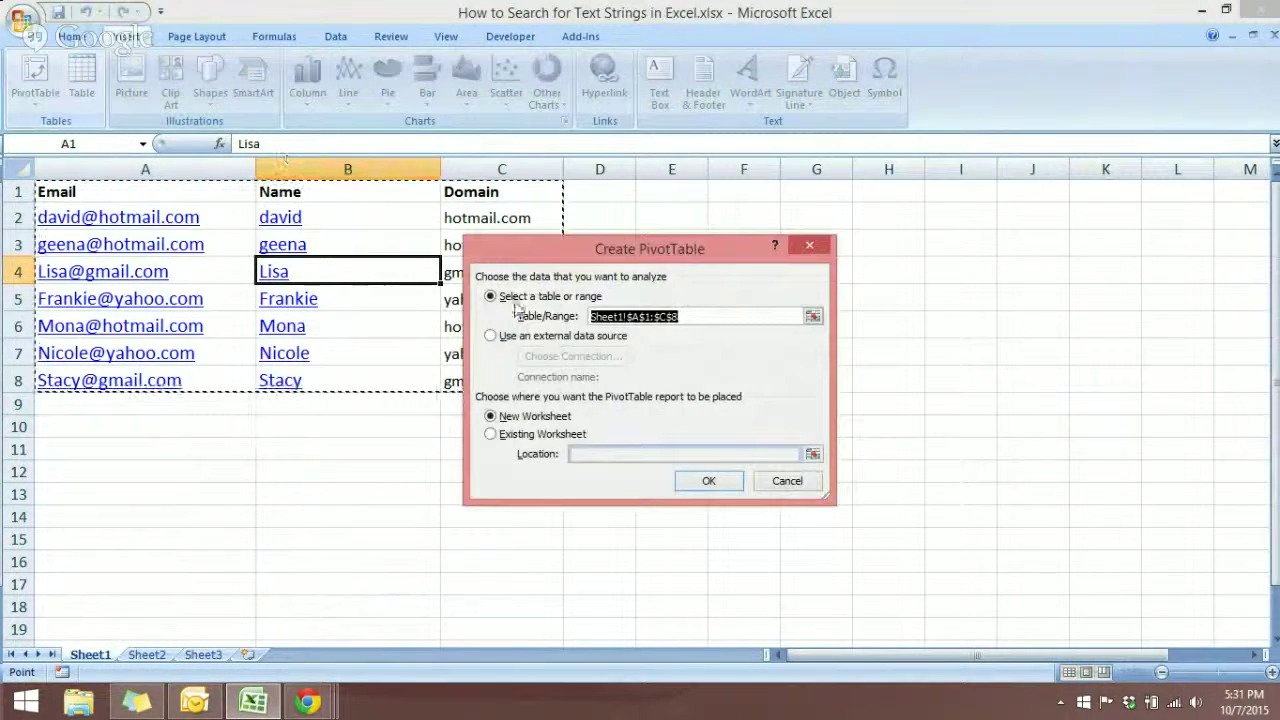
{"action": "left_click", "coordinate": [490, 434]}
{"action": "left_click", "coordinate": [671, 217]}
{"action": "left_click", "coordinate": [709, 481]}
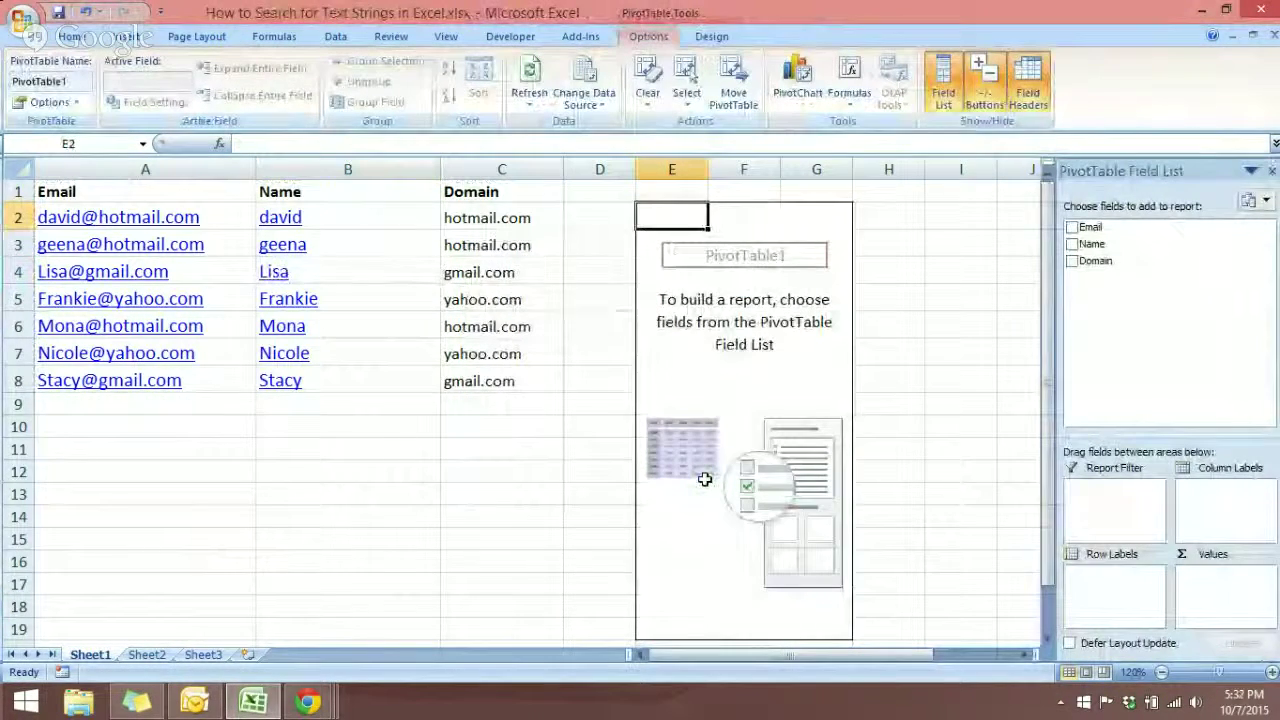
{"action": "left_click", "coordinate": [714, 424]}
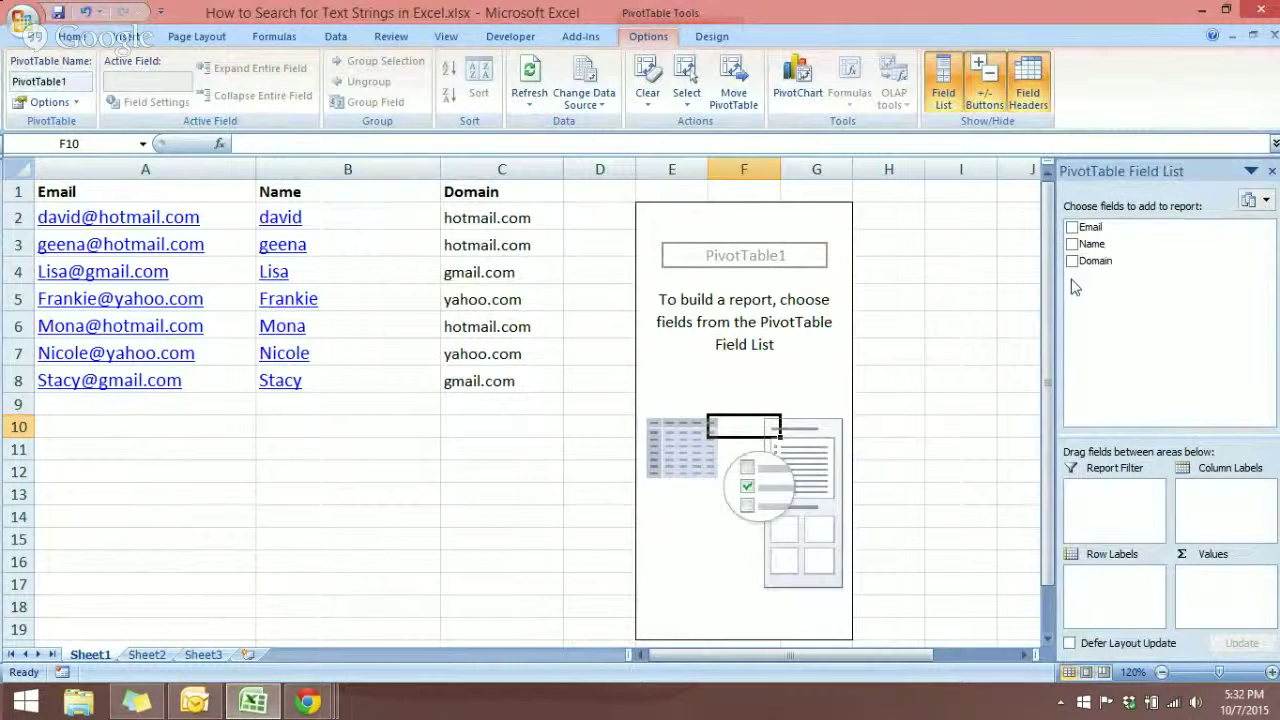
- Put Domain then Email in Row Labels, nesting emails under gmail.com, hotmail.com and yahoo.com
{"action": "left_click_drag", "start_coordinate": [1085, 262], "coordinate": [1095, 575]}
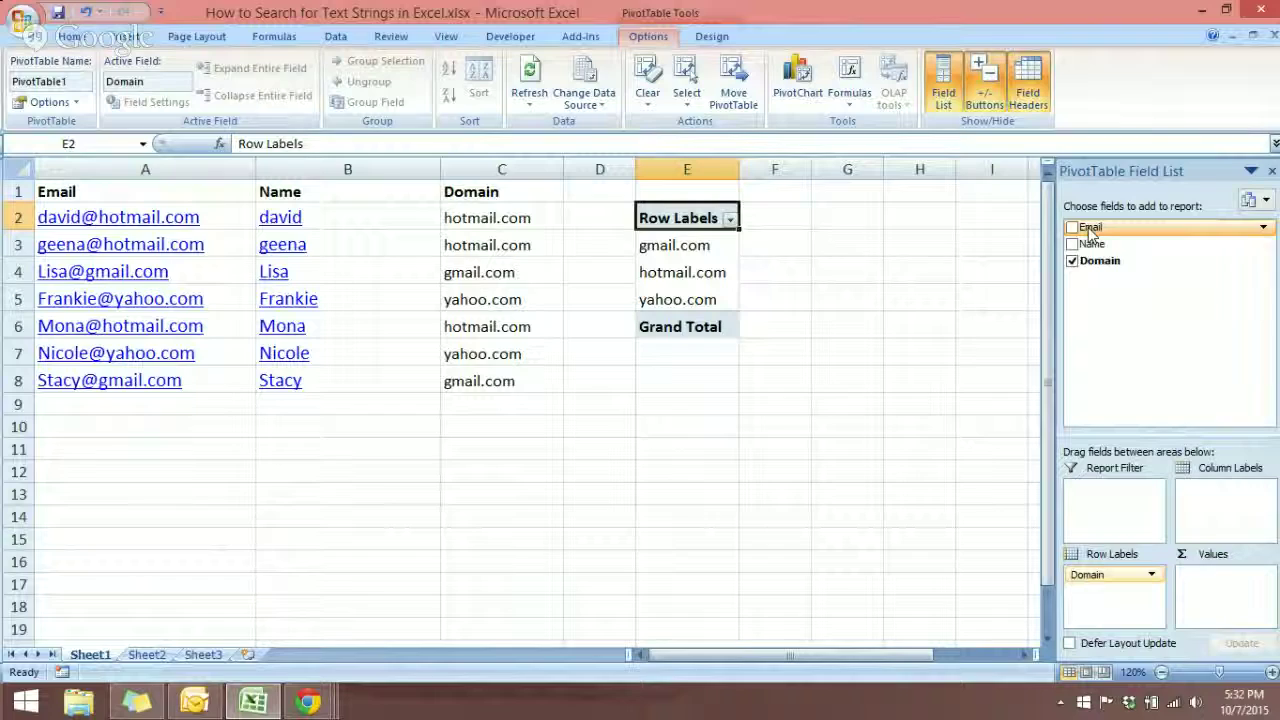
{"action": "left_click_drag", "start_coordinate": [1088, 227], "coordinate": [1102, 611]}
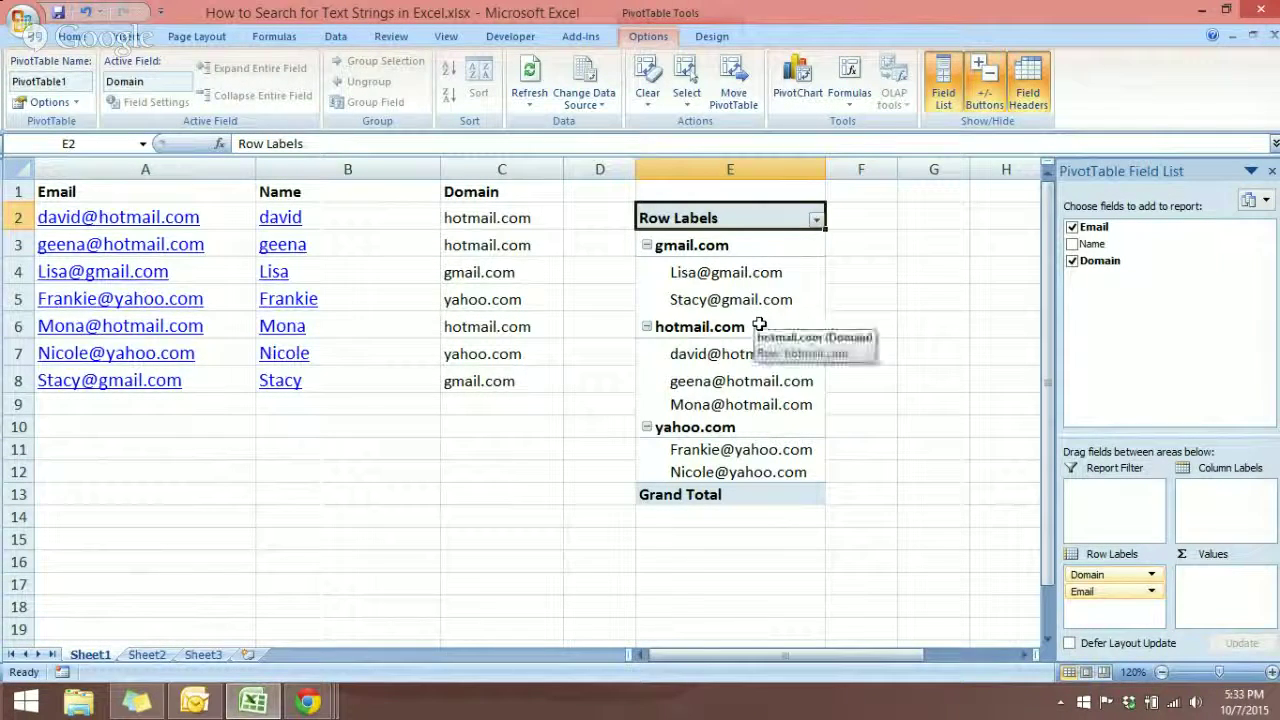
- Set the PivotTable report layout to Outline Form, with domains in column E and emails in column F
{"action": "left_click", "coordinate": [708, 36]}
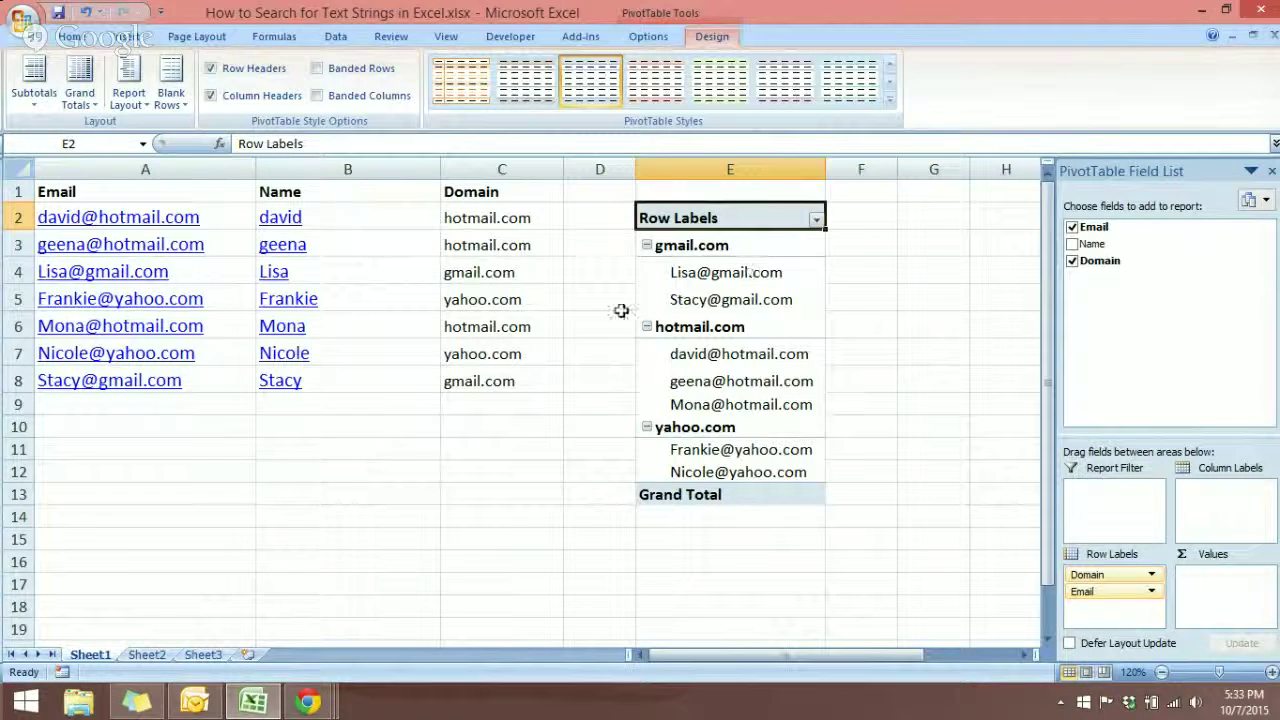
{"action": "left_click", "coordinate": [143, 104]}
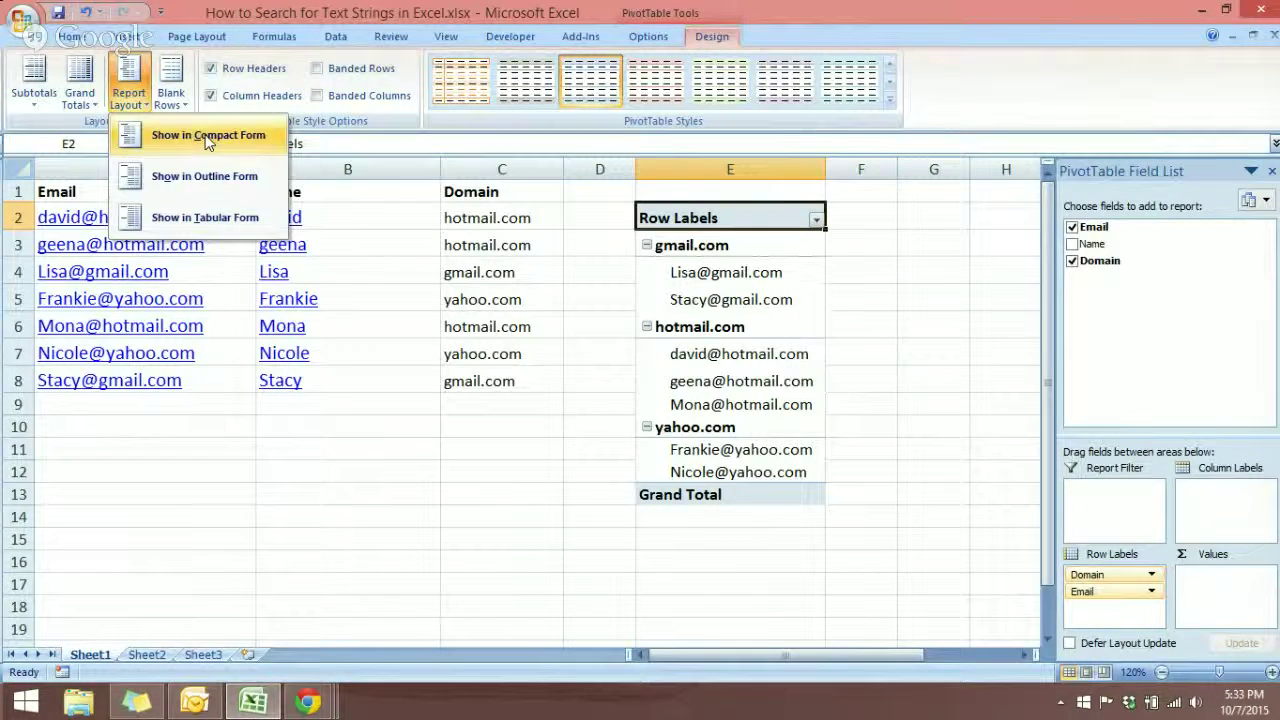
{"action": "left_click", "coordinate": [200, 176]}
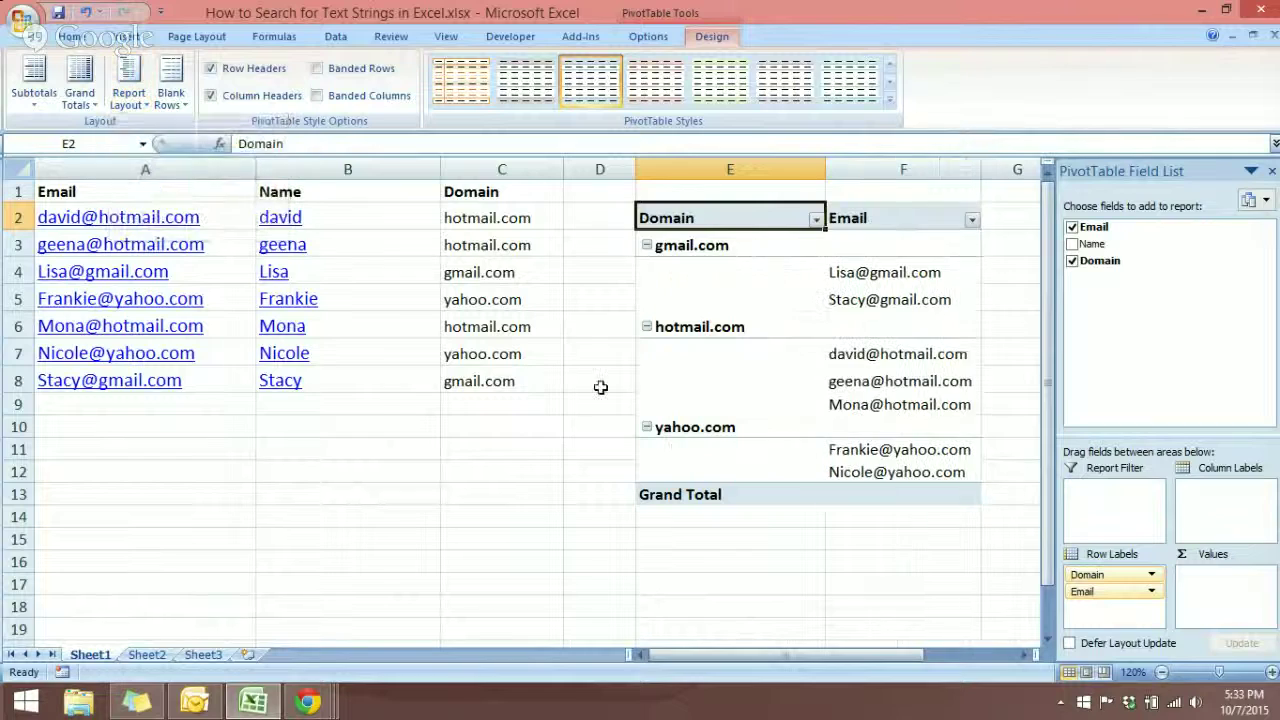
{"action": "left_click", "coordinate": [837, 568]}
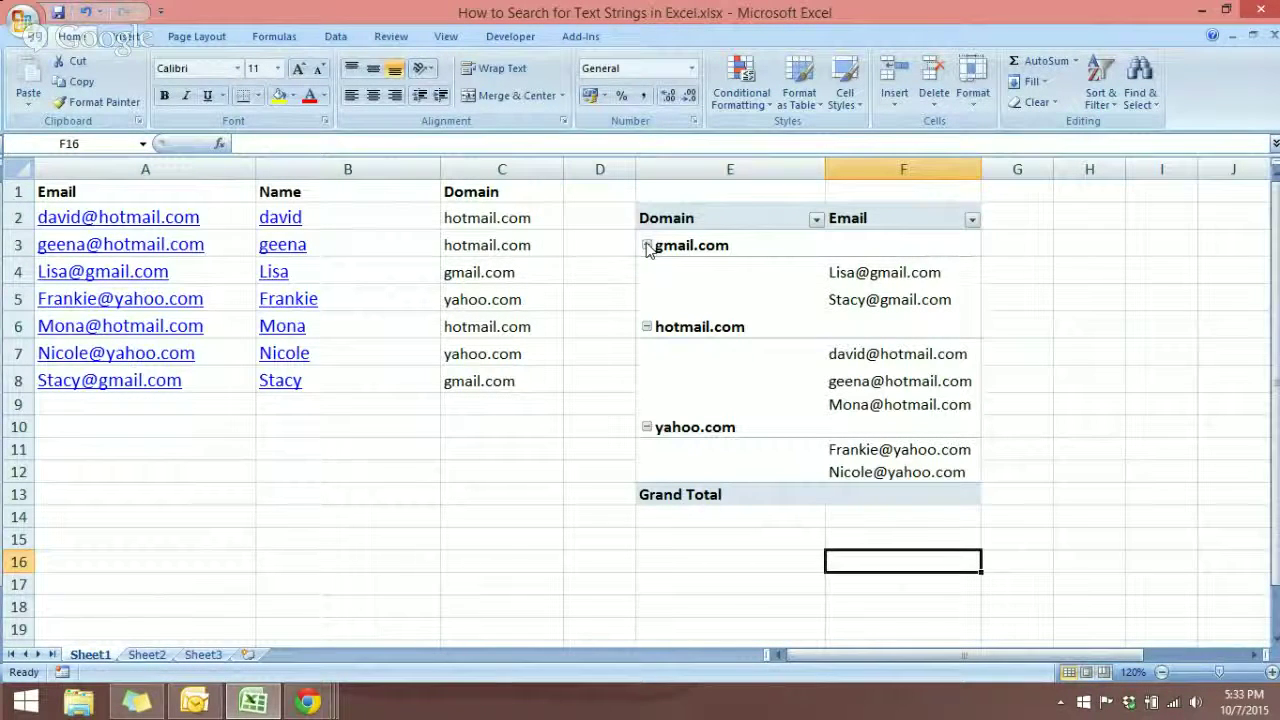
{"action": "left_click", "coordinate": [647, 246]}
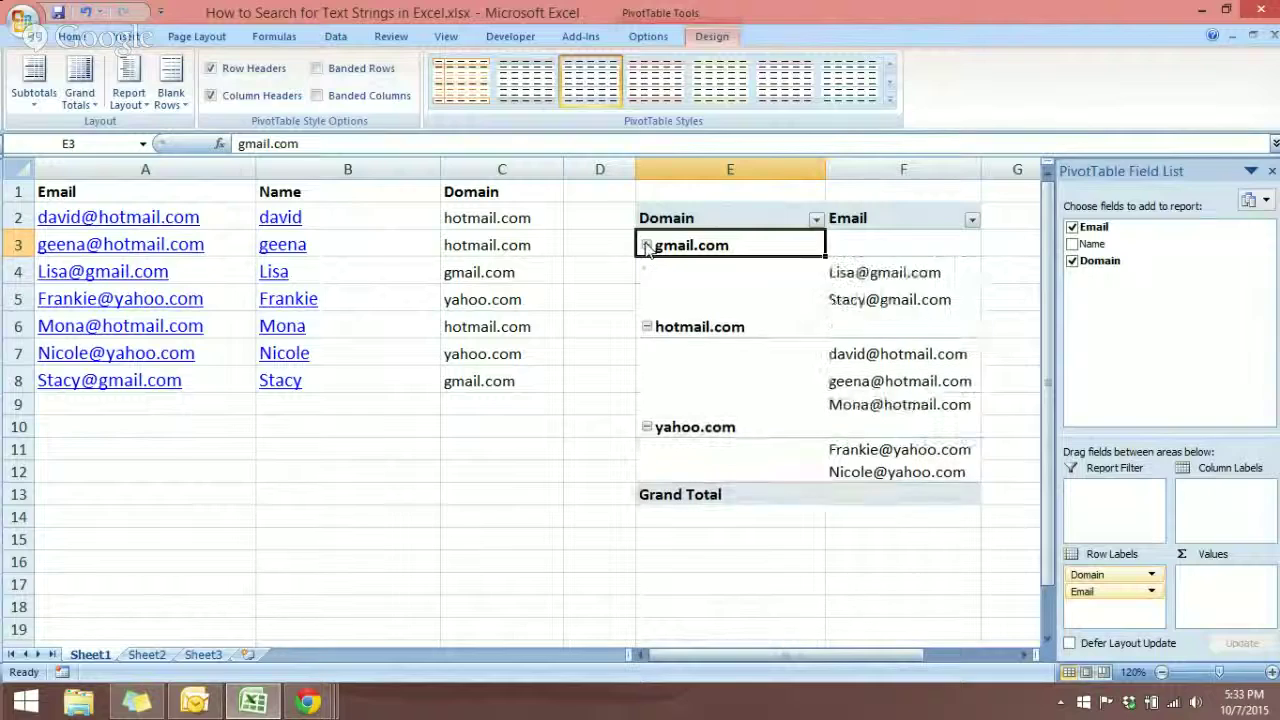
{"action": "left_click", "coordinate": [647, 273]}
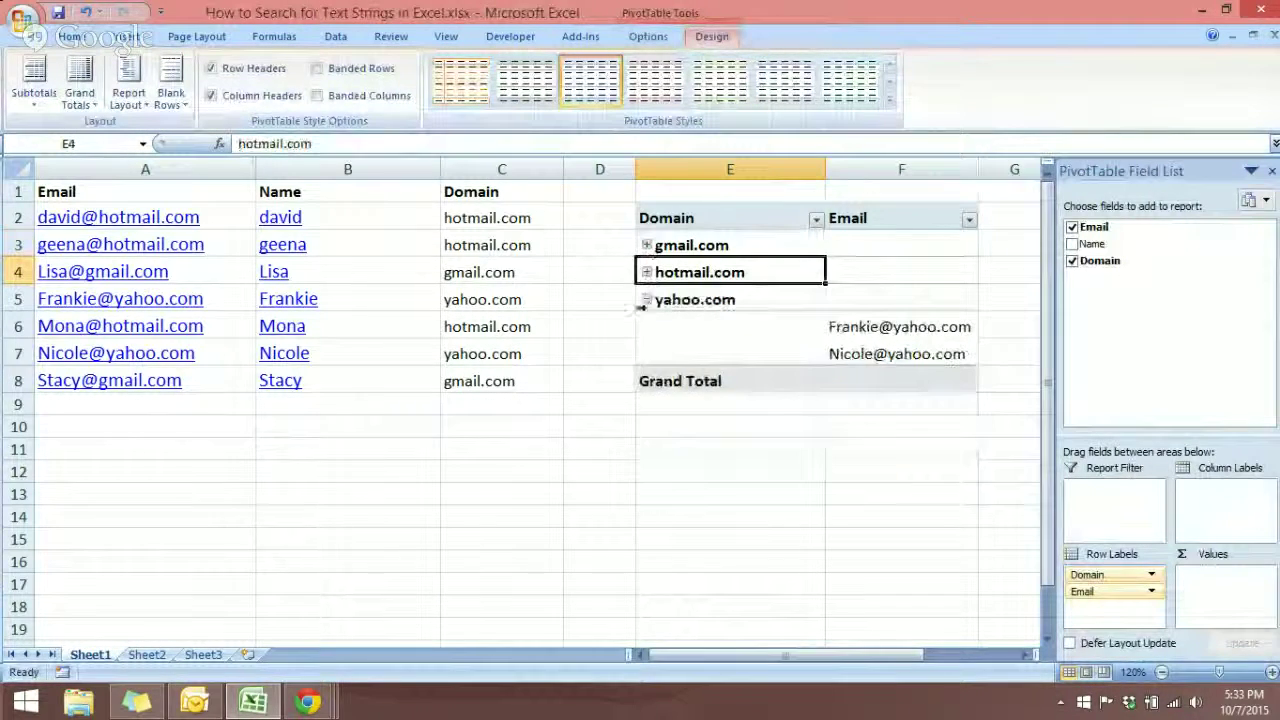
{"action": "left_click", "coordinate": [647, 300]}
{"action": "left_click", "coordinate": [647, 300]}
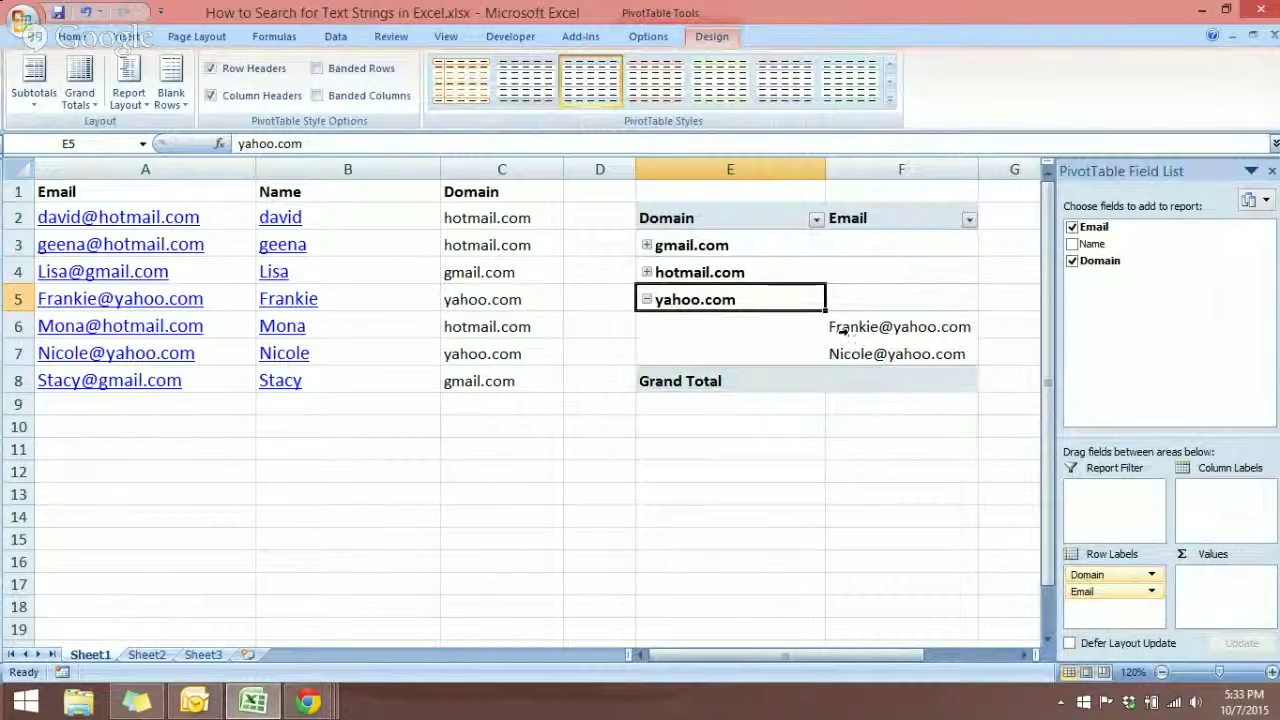
{"action": "left_click_drag", "start_coordinate": [836, 327], "coordinate": [875, 362]}
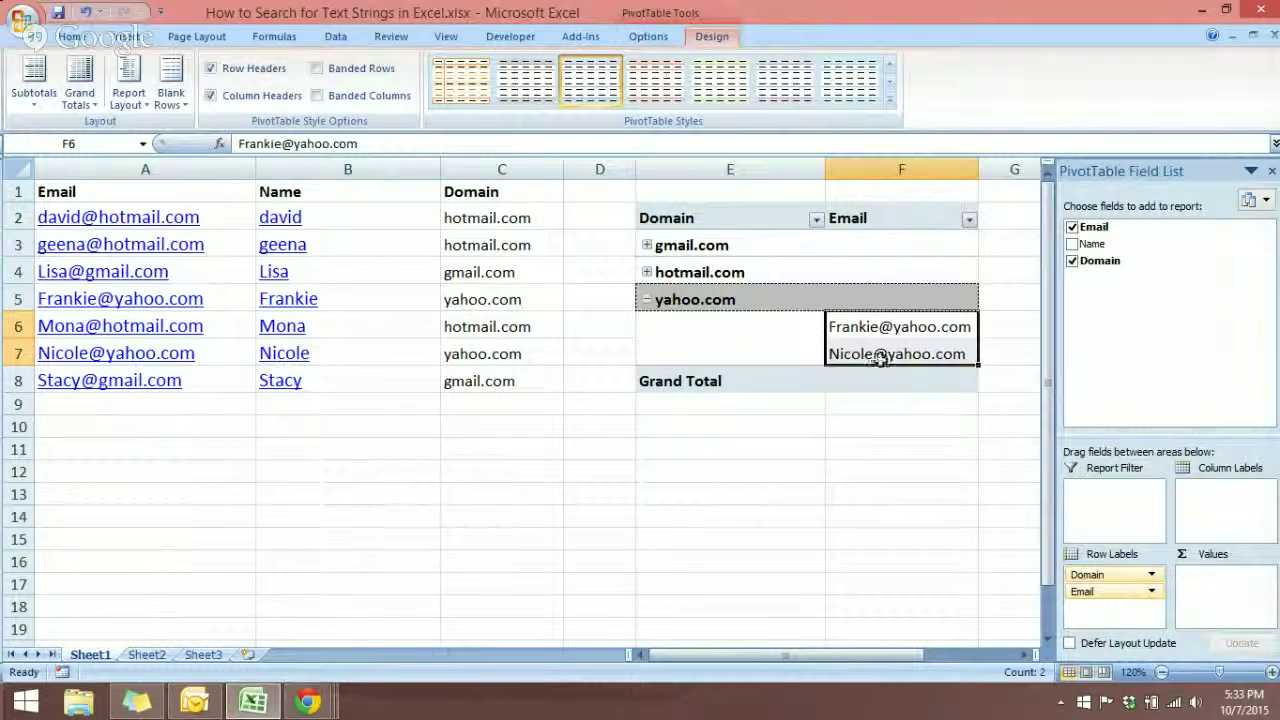
{"action": "left_click", "coordinate": [647, 301]}
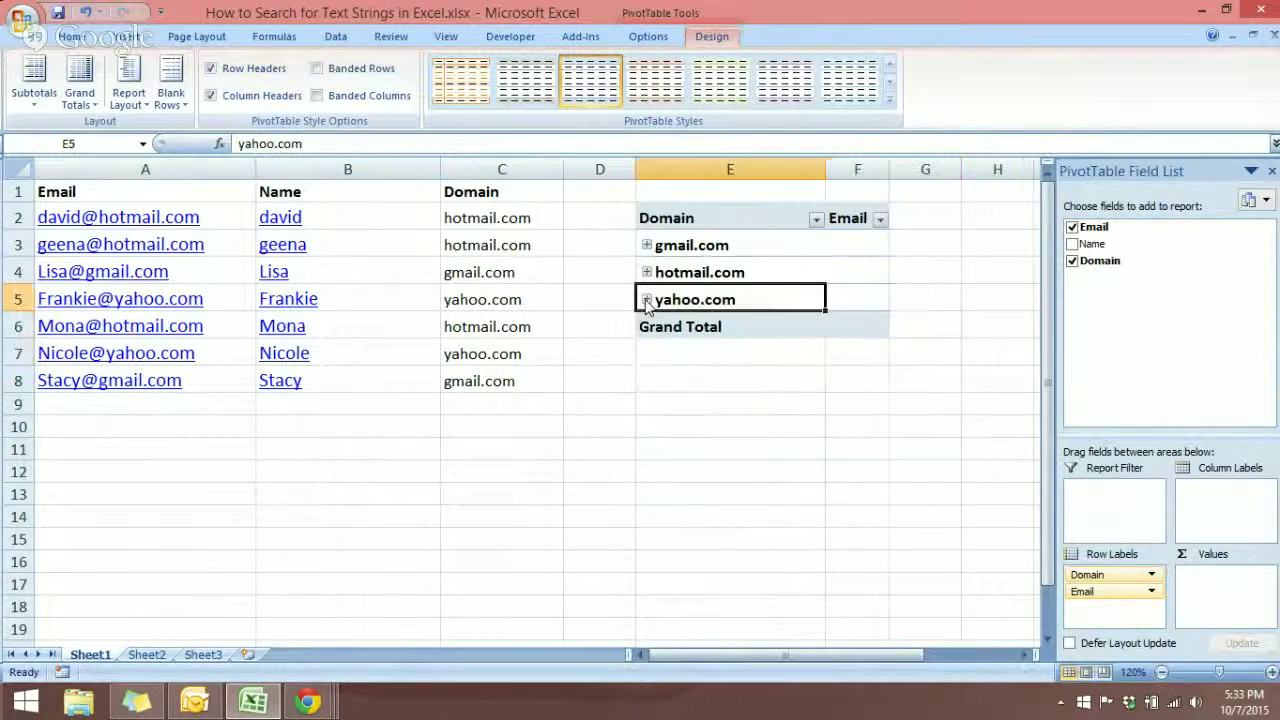
{"action": "left_click", "coordinate": [647, 273]}
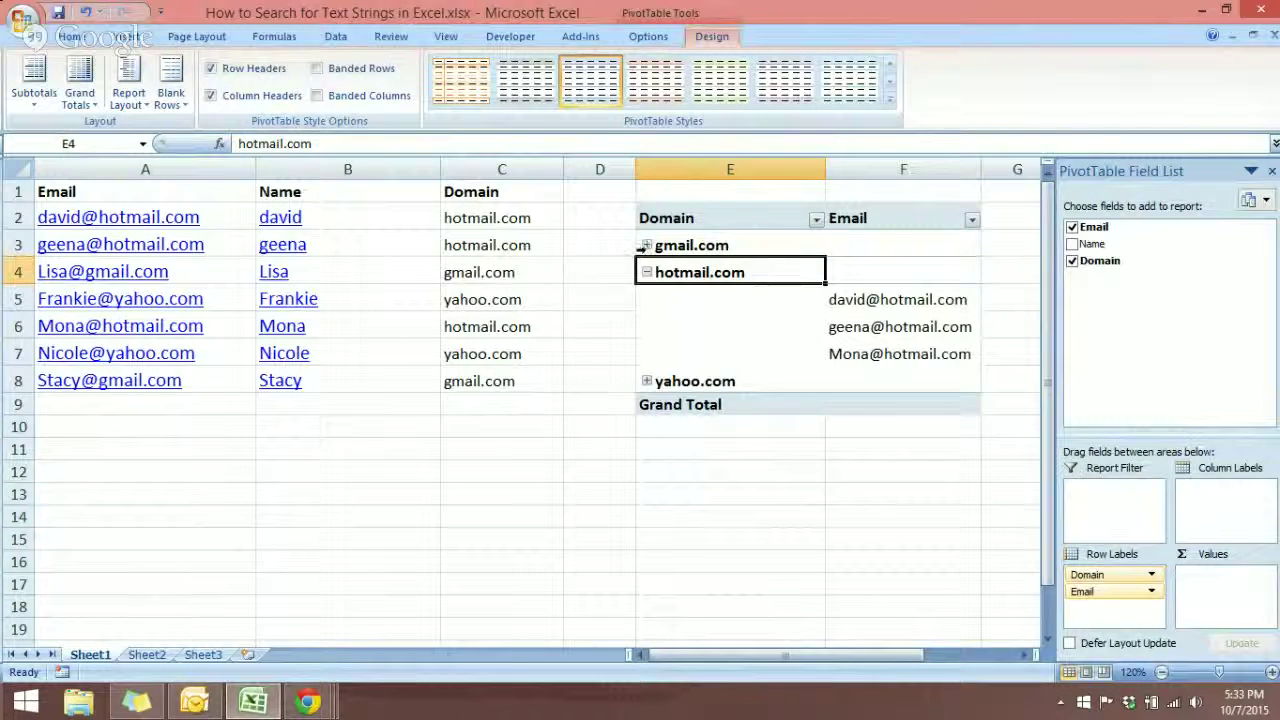
{"action": "left_click", "coordinate": [647, 246]}
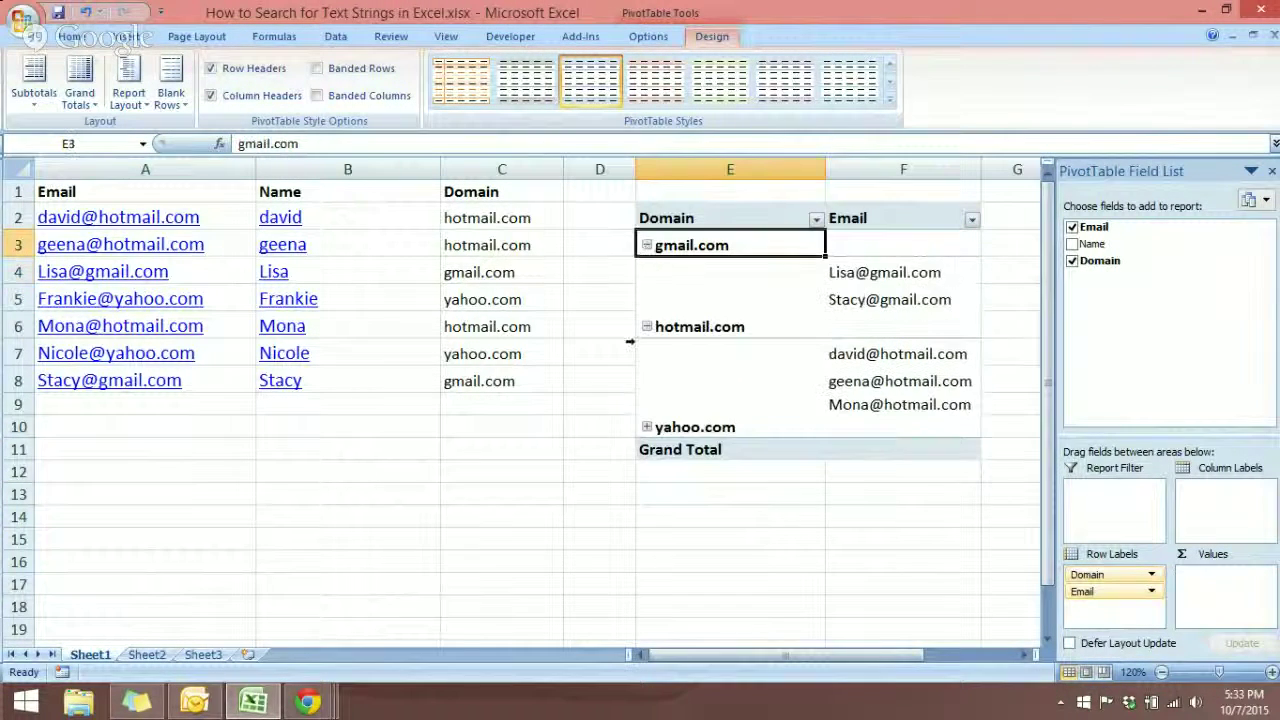
{"action": "left_click", "coordinate": [647, 428]}
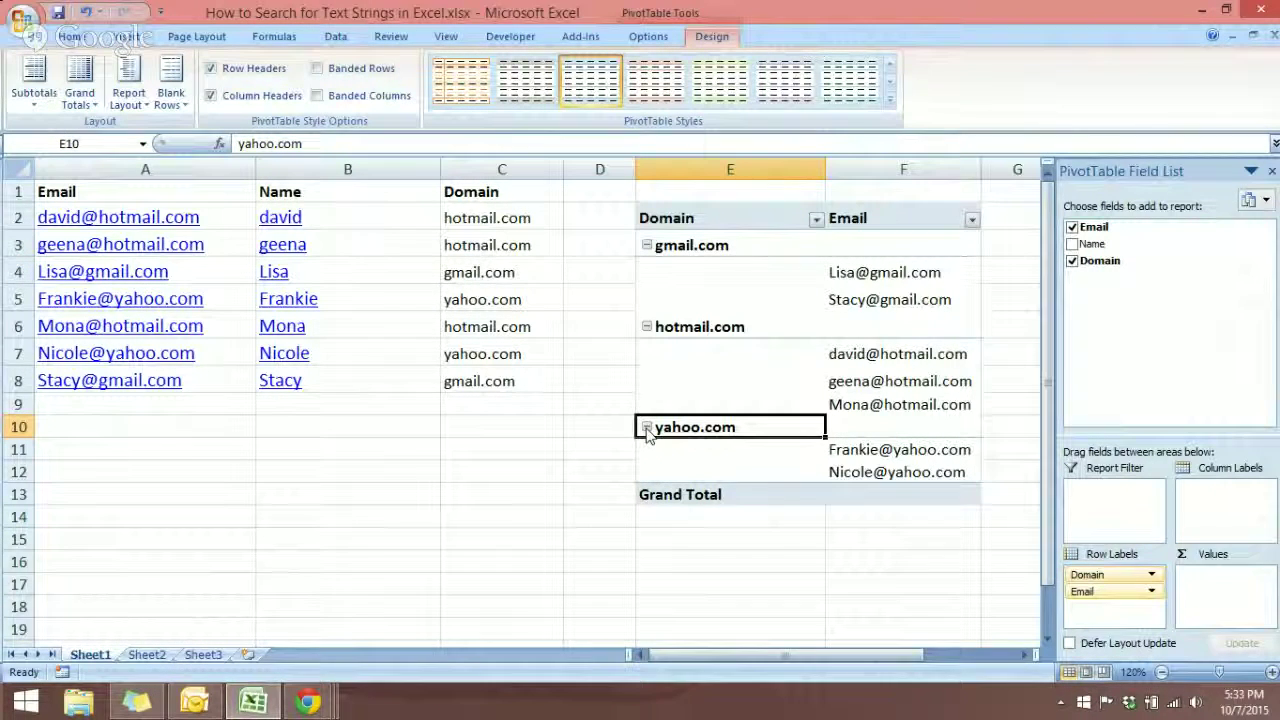